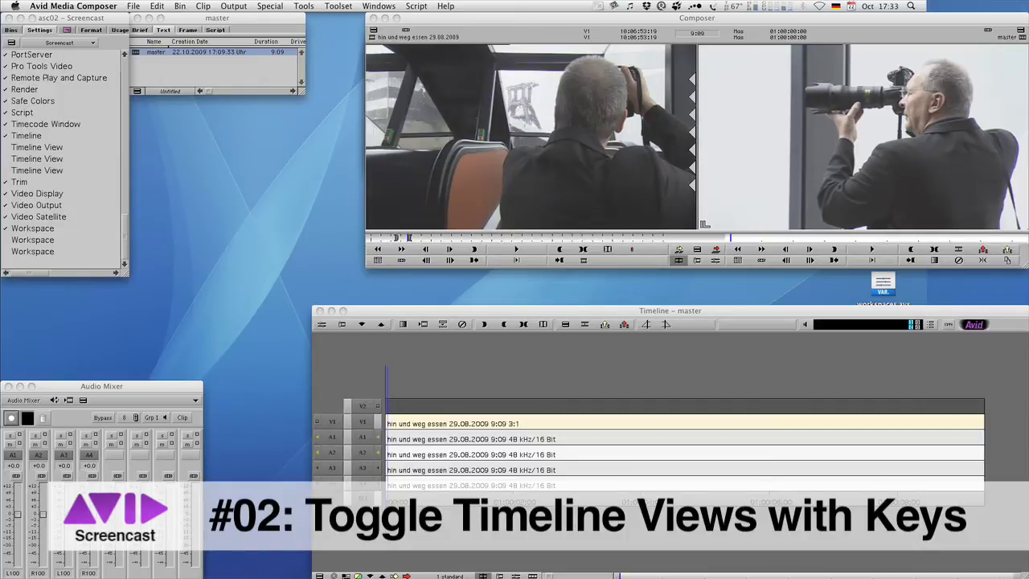
# Step: Cycle through the existing F9–F11 timeline views, ending on the standard clip-name view
pyautogui.press('F5')
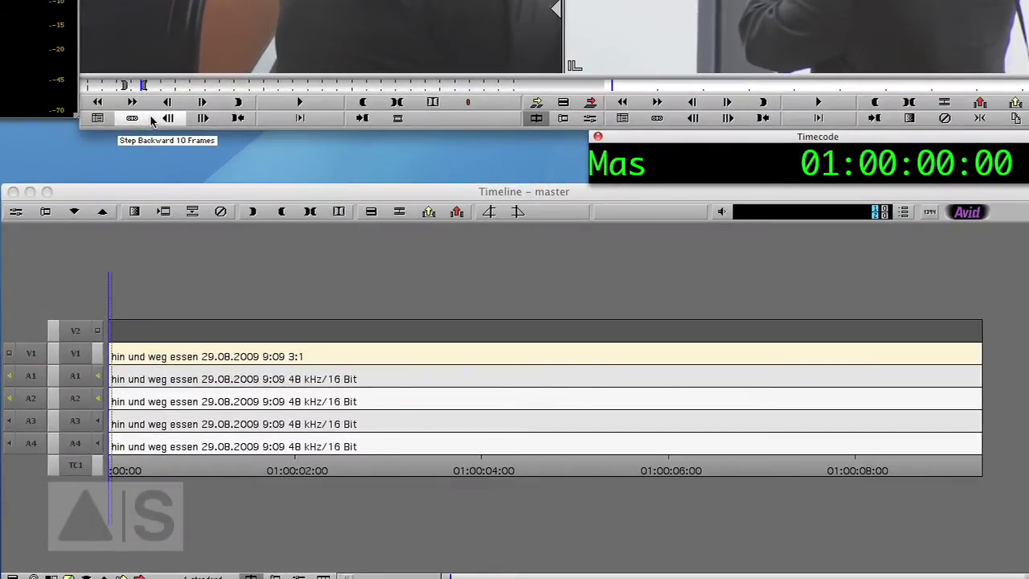
pyautogui.press('F10')
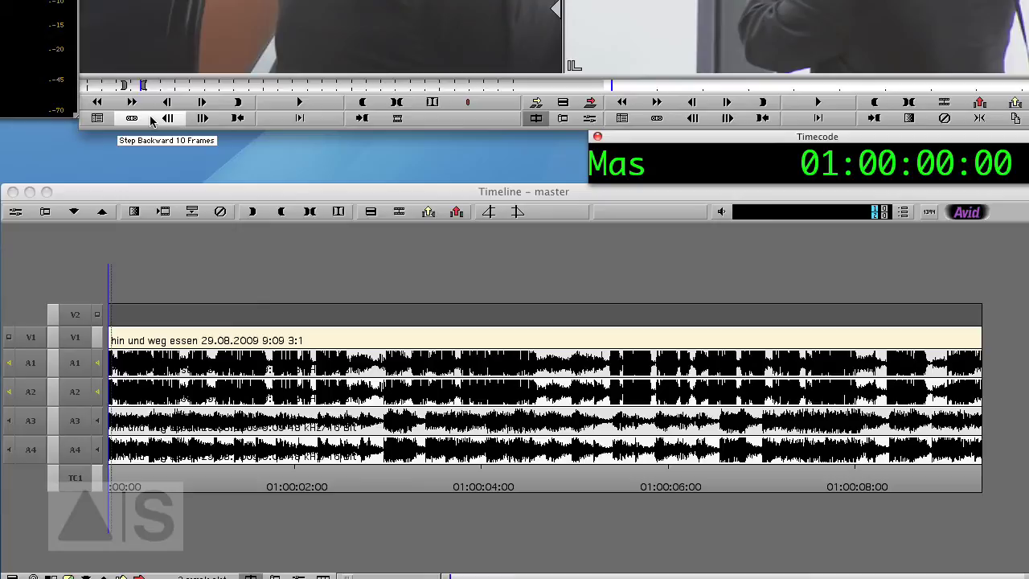
pyautogui.press('F9')
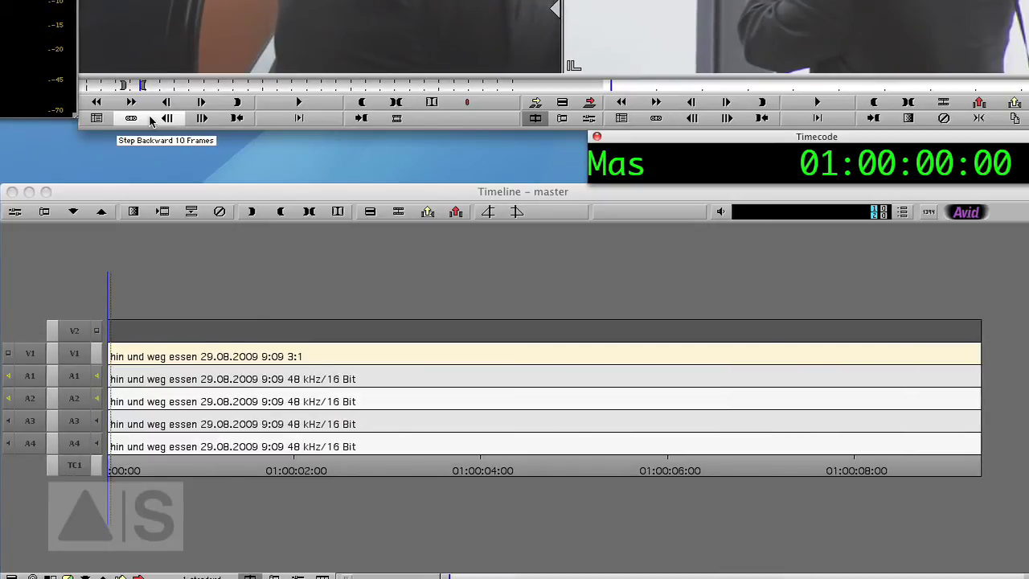
pyautogui.press('F11')
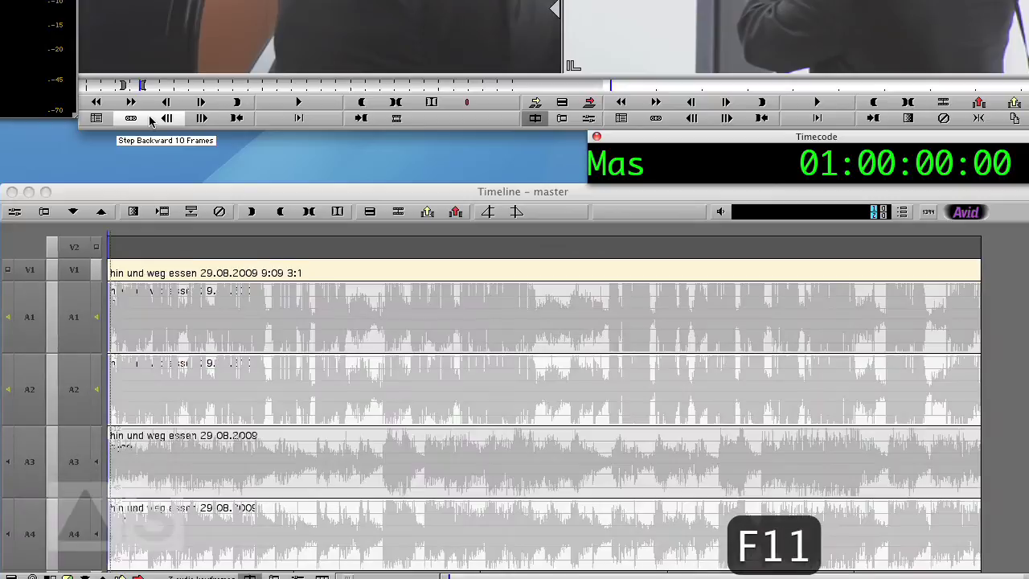
pyautogui.press('F10')
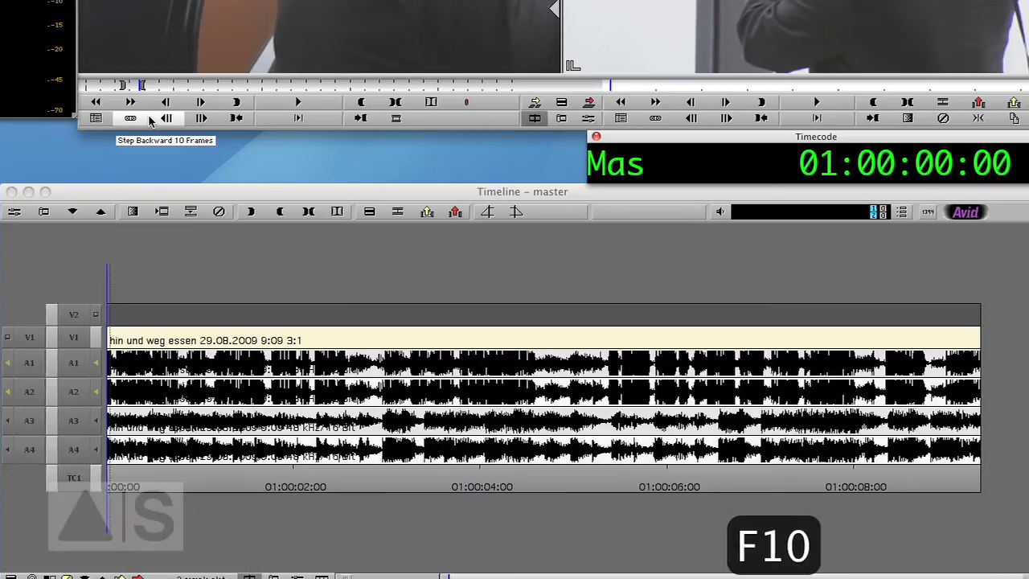
pyautogui.press('F9')
pyautogui.press('F10')
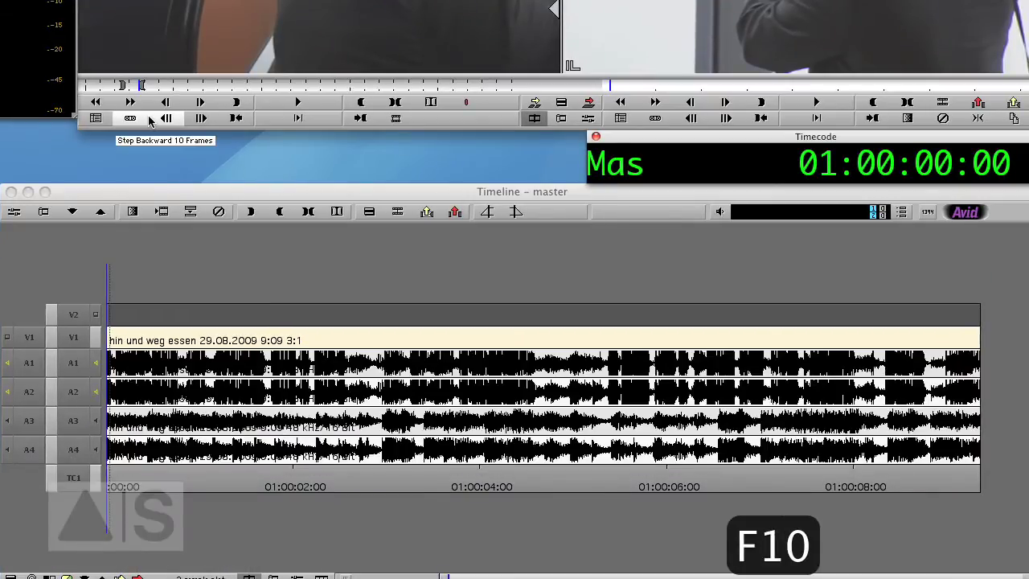
pyautogui.press('F11')
pyautogui.press('F9')
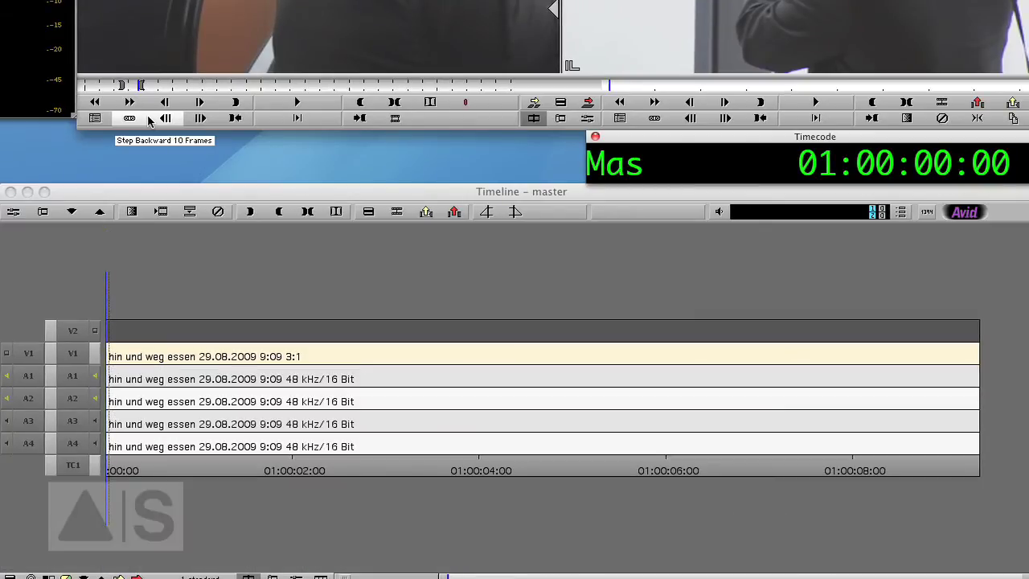
pyautogui.press('F10')
pyautogui.press('F11')
pyautogui.press('F9')
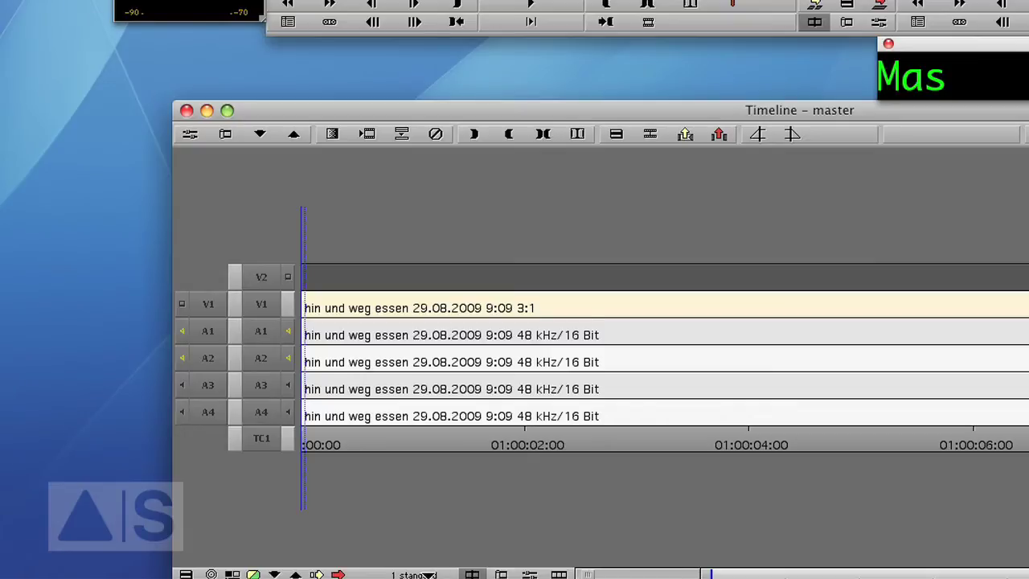
# Step: Save the current timeline layout as the view '1 standard'
pyautogui.click(430, 574)
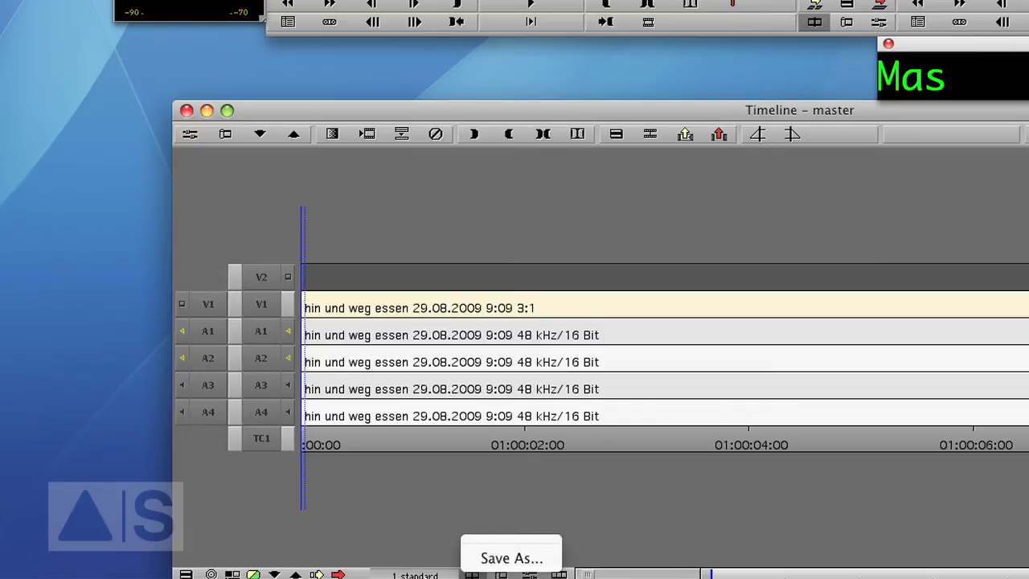
pyautogui.click(506, 558)
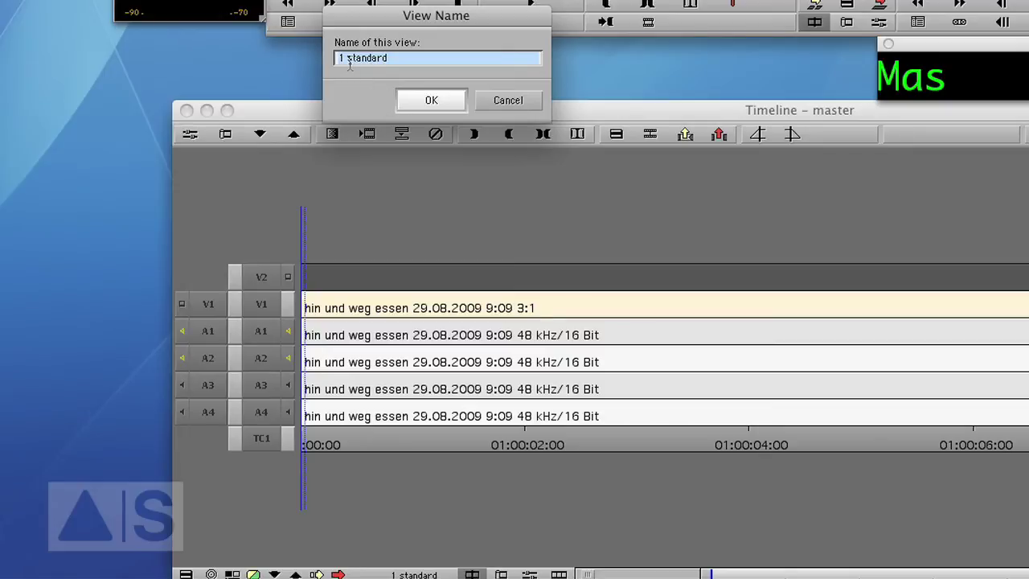
pyautogui.click(429, 101)
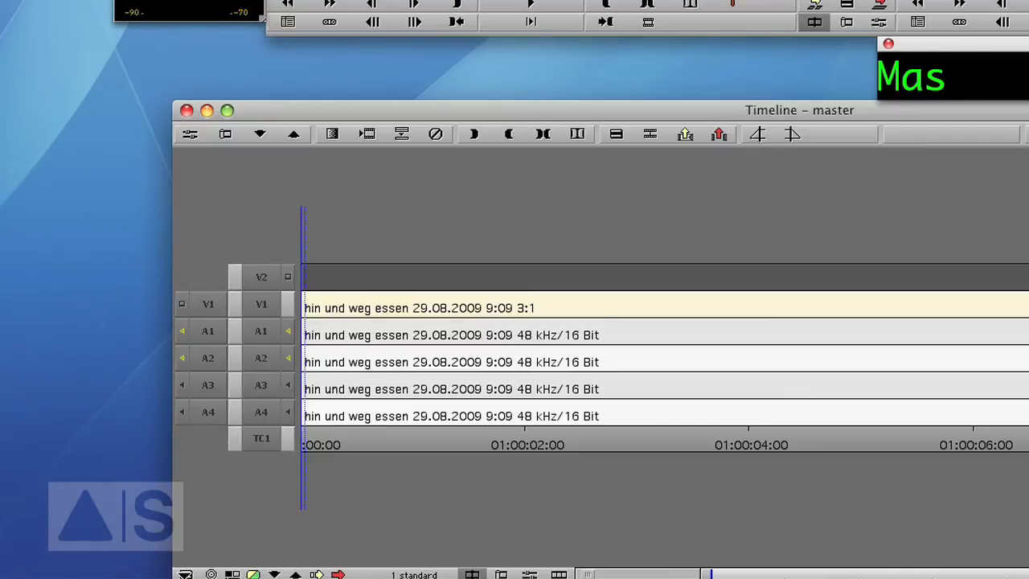
# Step: Show audio as sample-plot waveforms, patch V1 to V2 and adjust the track heights
pyautogui.click(190, 574)
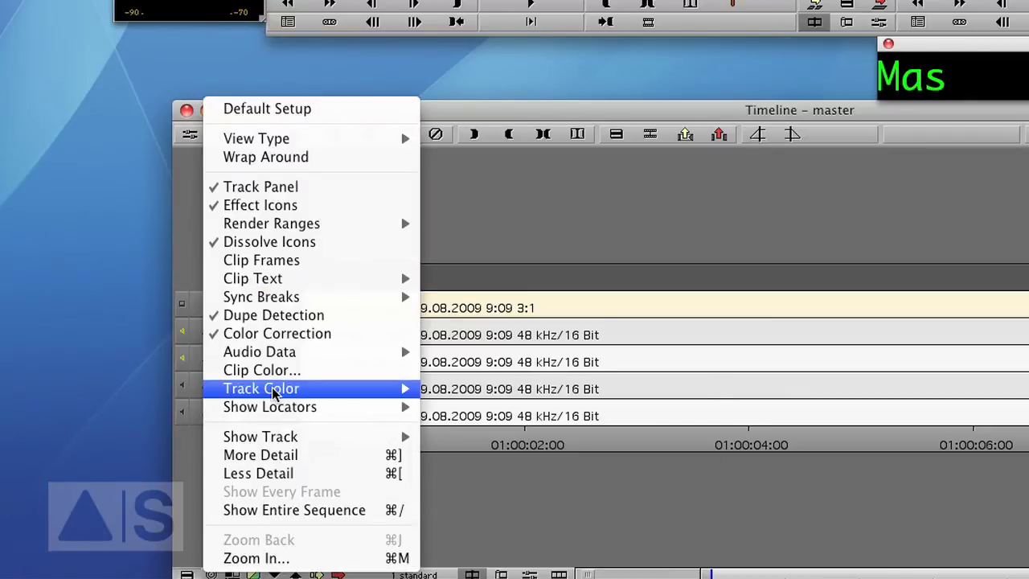
pyautogui.moveTo(271, 388)
pyautogui.moveTo(285, 354)
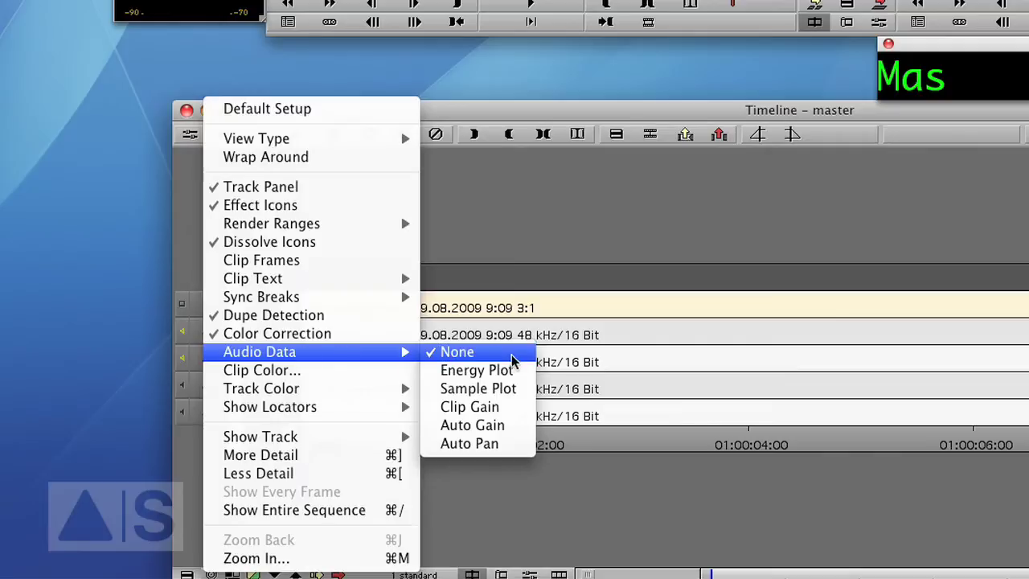
pyautogui.click(500, 389)
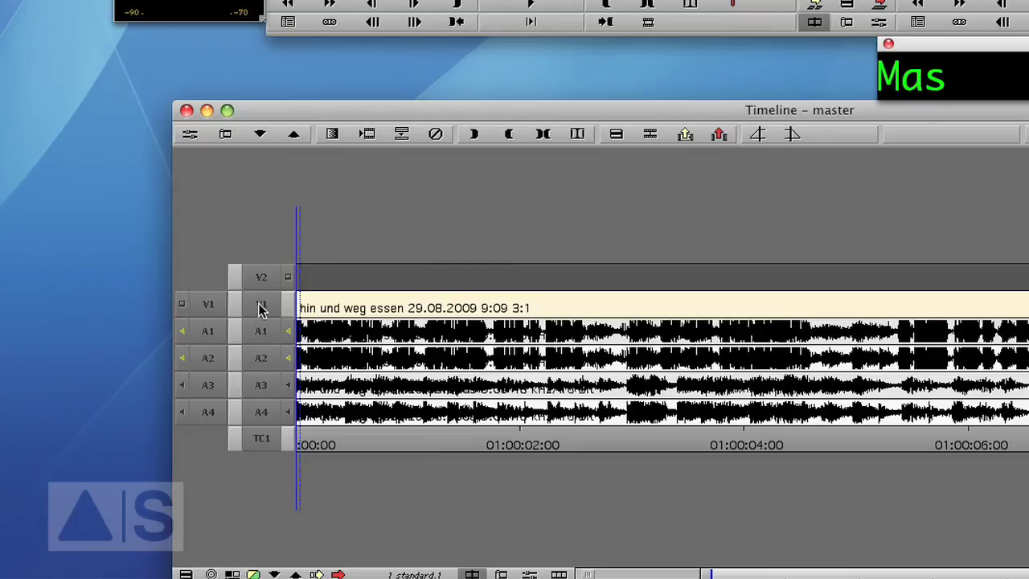
pyautogui.moveTo(262, 306); pyautogui.dragTo(261, 278)
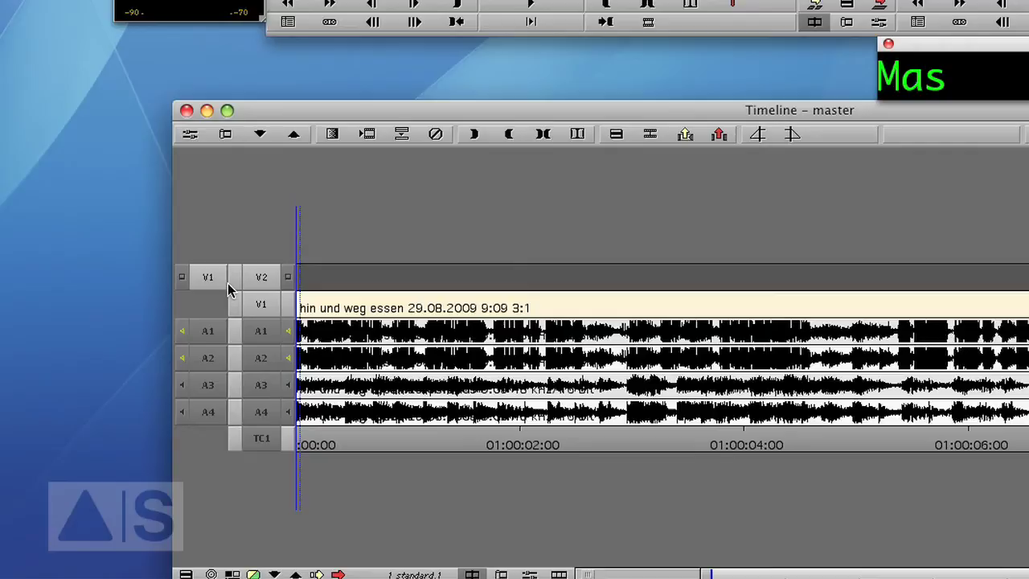
pyautogui.press('super+l')
pyautogui.press('super+l')
pyautogui.press('super+l')
pyautogui.press('super+l')
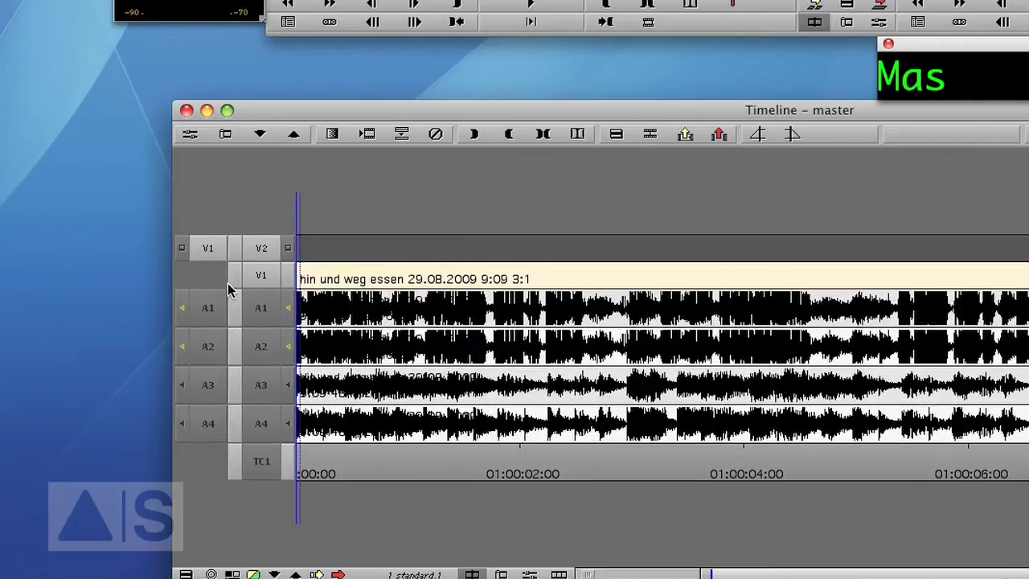
pyautogui.press('super+k')
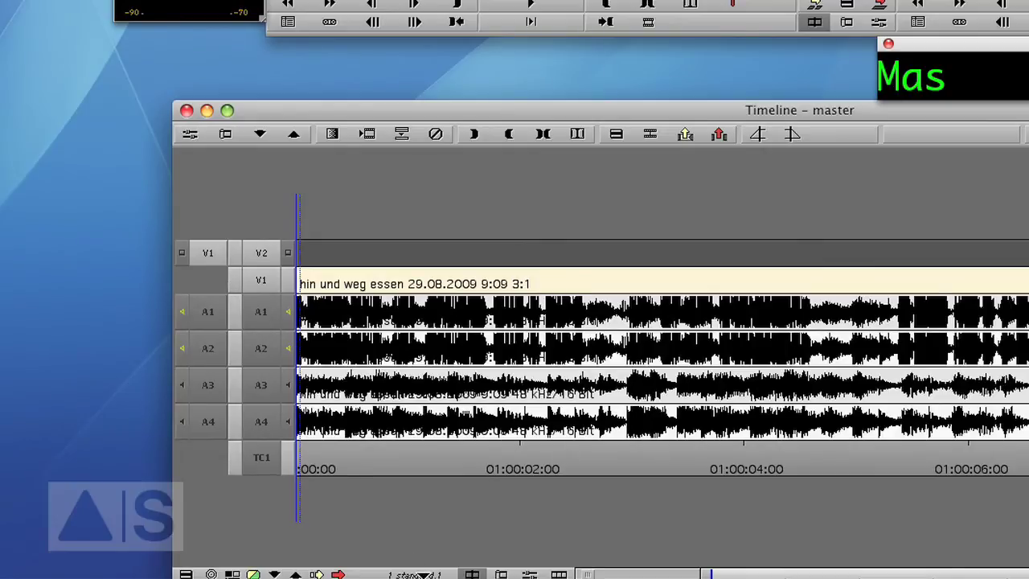
# Step: Save this layout as a new view named '2 sample plot'
pyautogui.click(418, 574)
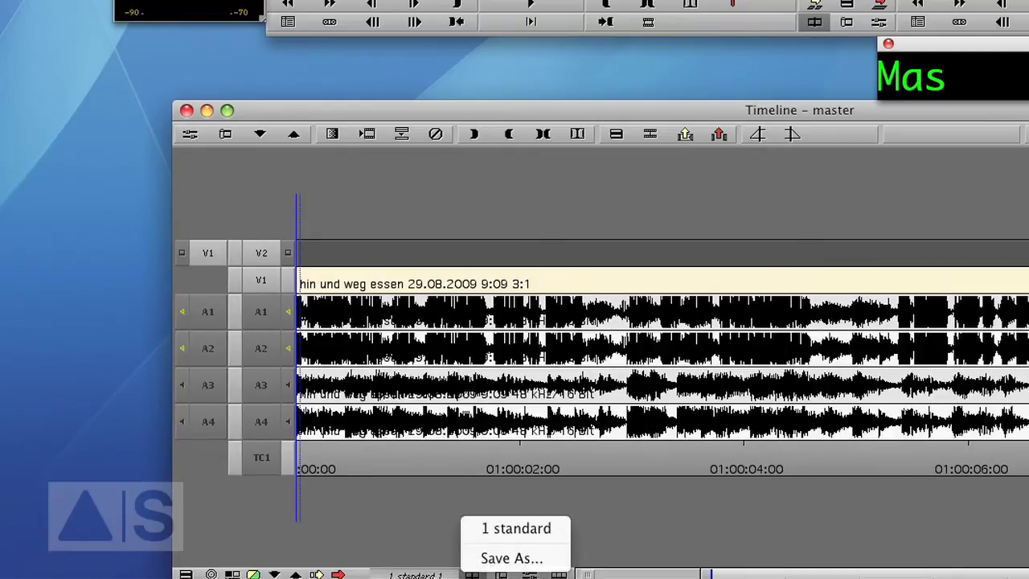
pyautogui.click(499, 555)
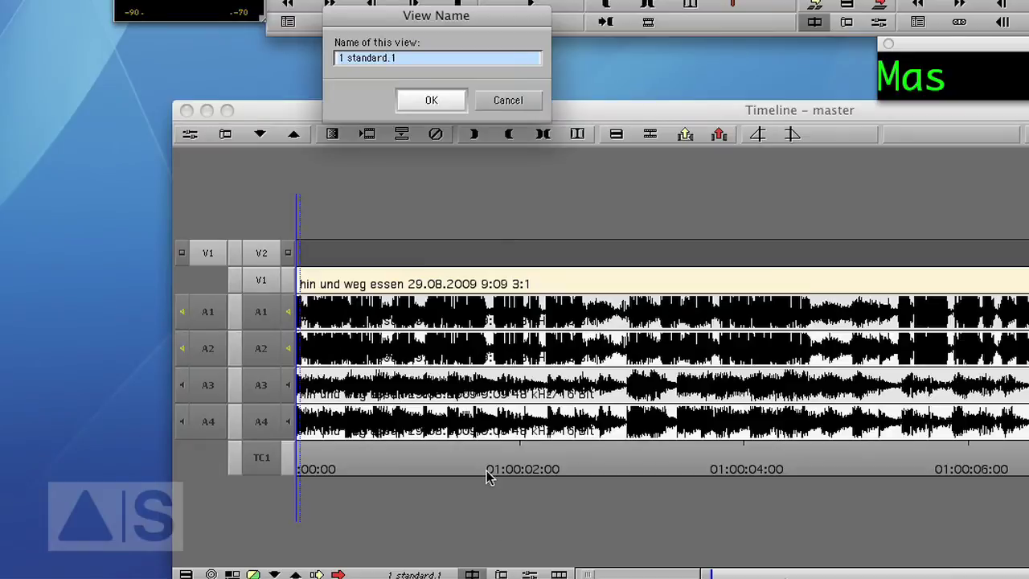
pyautogui.write('2 sample plot')
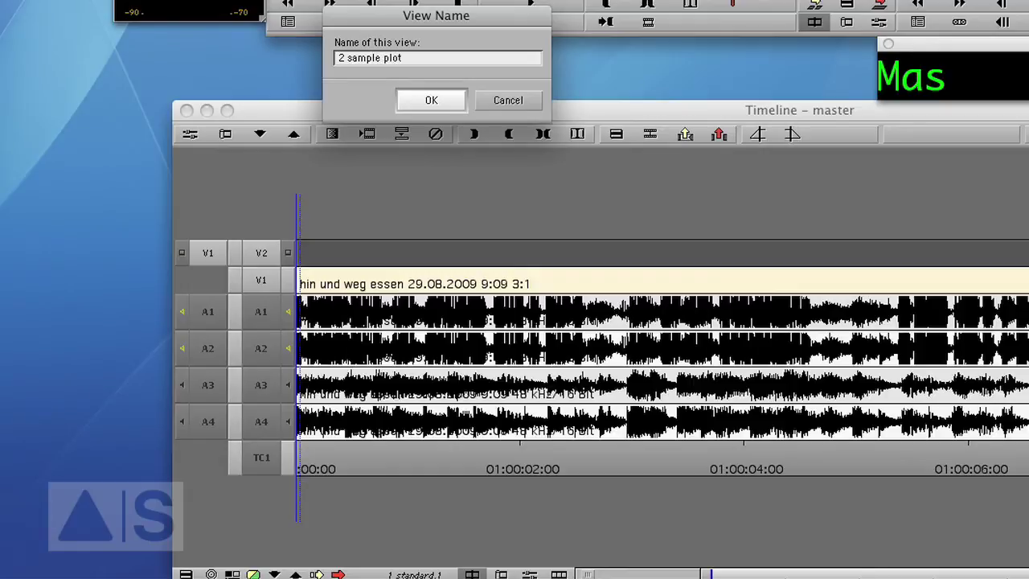
# Step: Confirm the '2 sample plot' view and switch audio tracks to the clip gain display
pyautogui.click(427, 106)
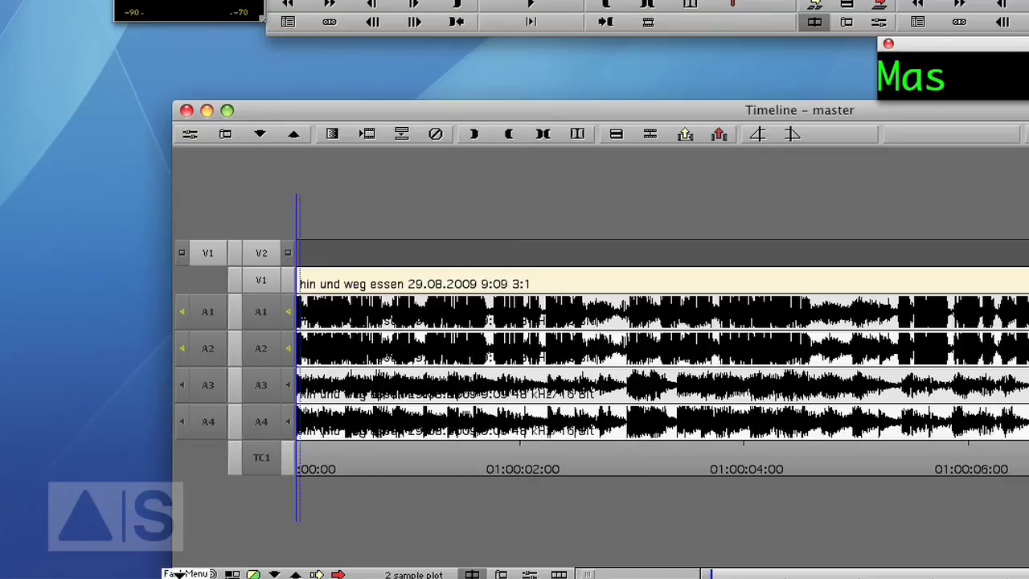
pyautogui.click(186, 574)
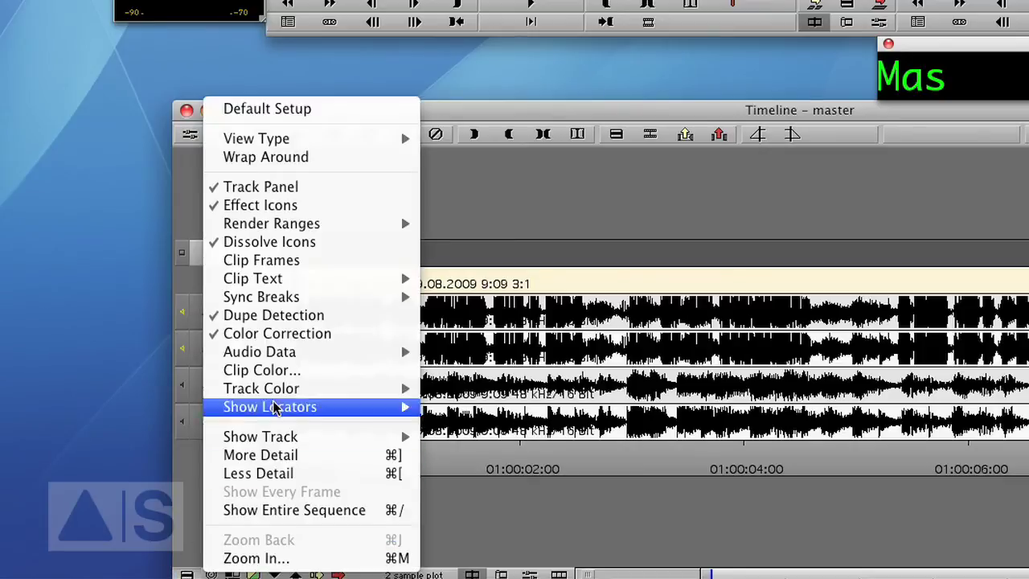
pyautogui.moveTo(293, 358)
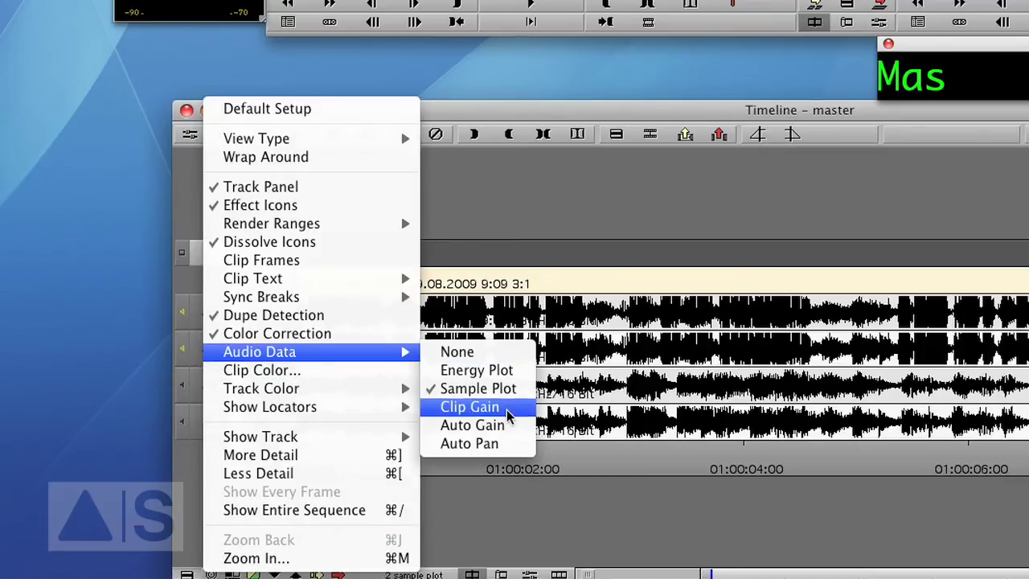
pyautogui.click(493, 432)
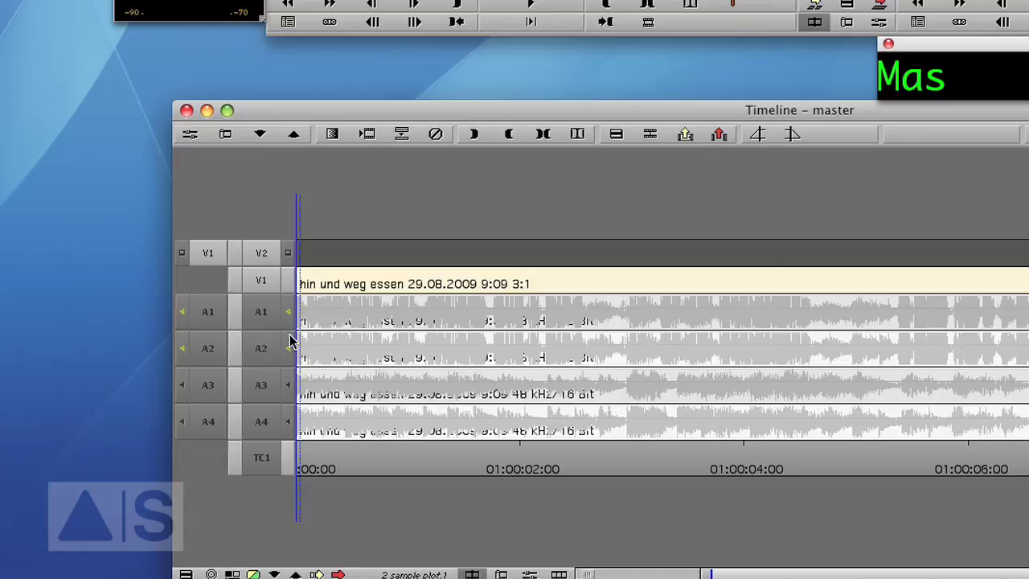
# Step: Enlarge the audio tracks three times and save the layout as view '3 audio gain'
pyautogui.press('super+l')
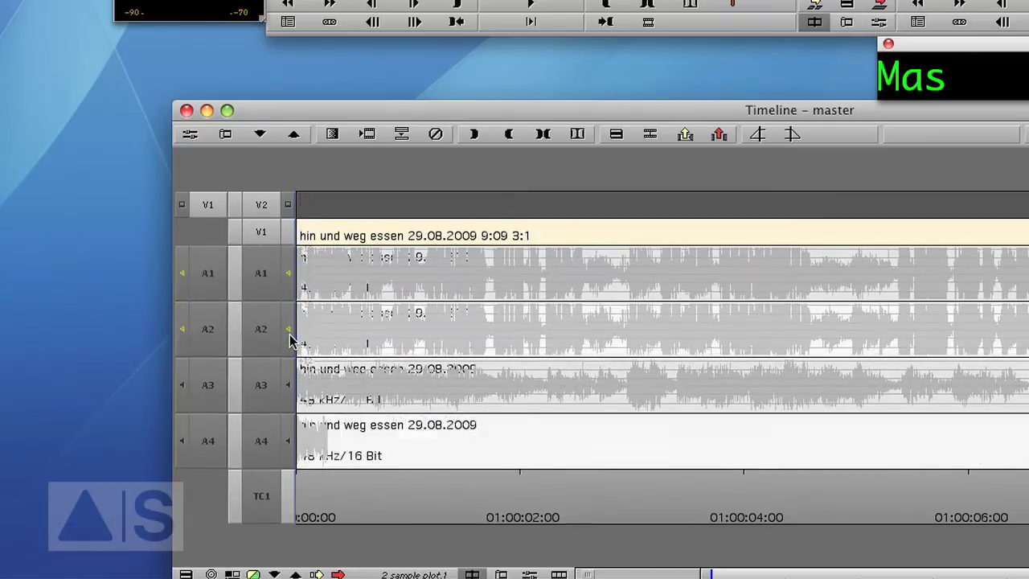
pyautogui.press('super+l')
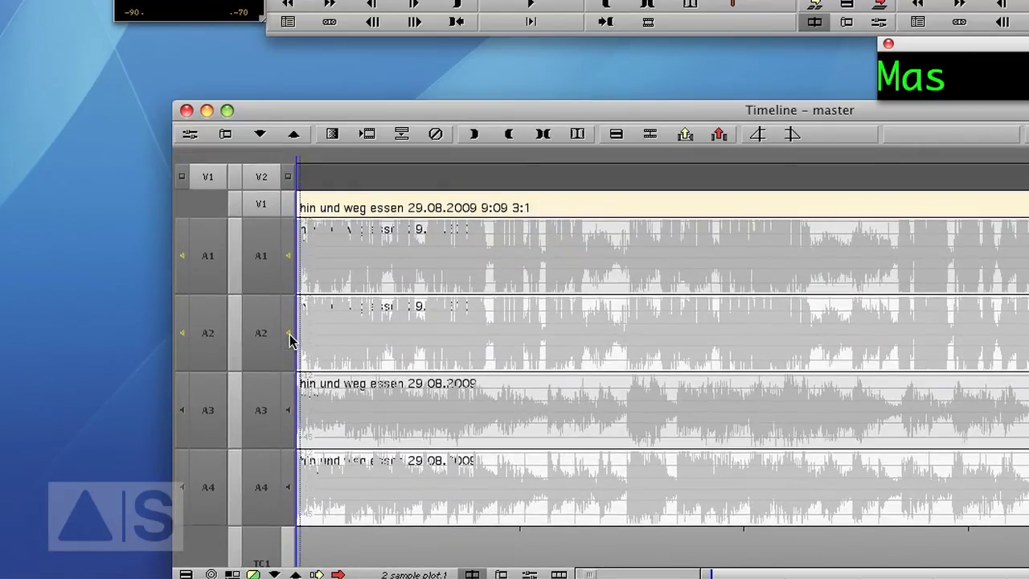
pyautogui.press('super+l')
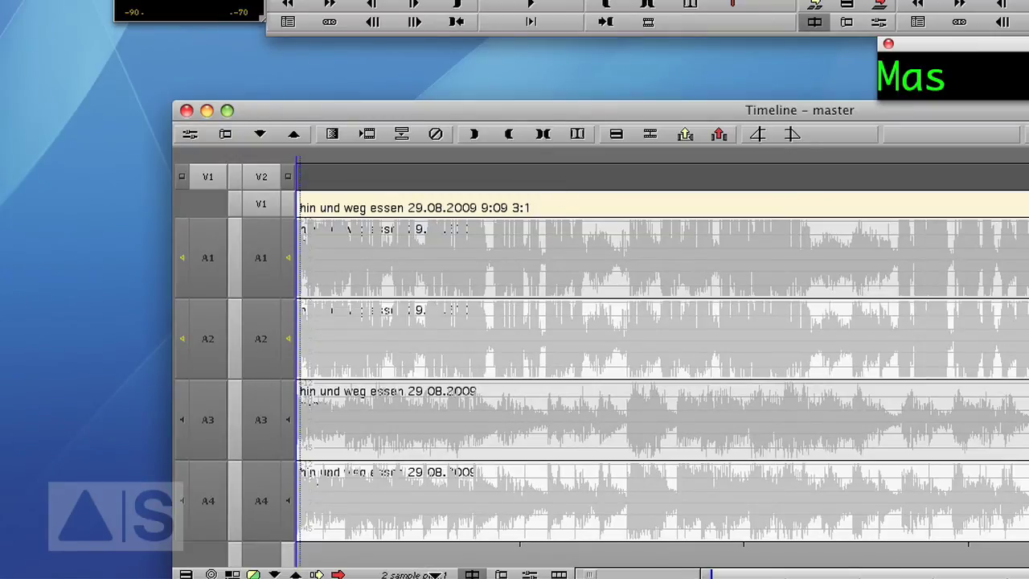
pyautogui.click(438, 574)
pyautogui.click(520, 558)
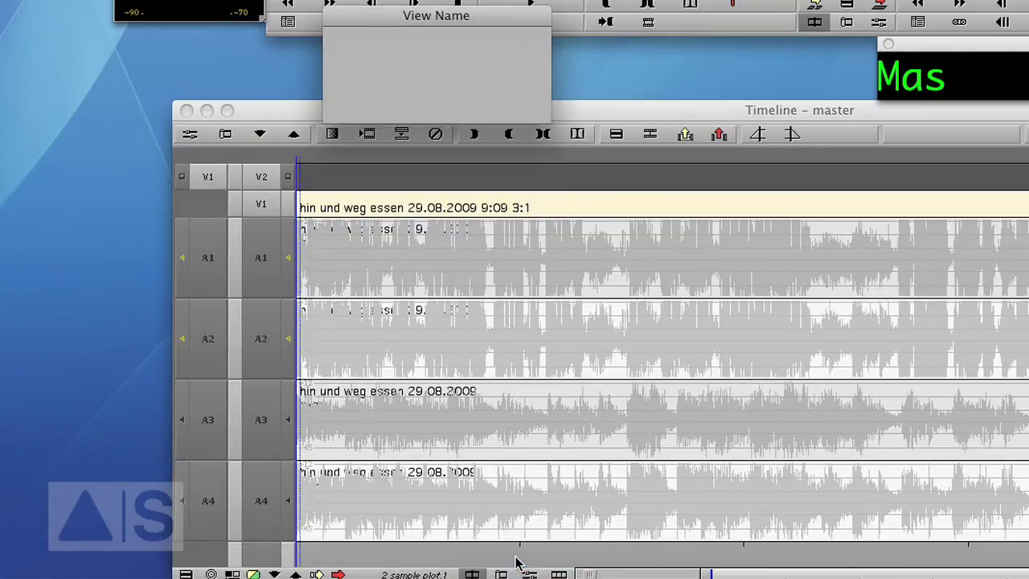
pyautogui.write('3 audio gain')
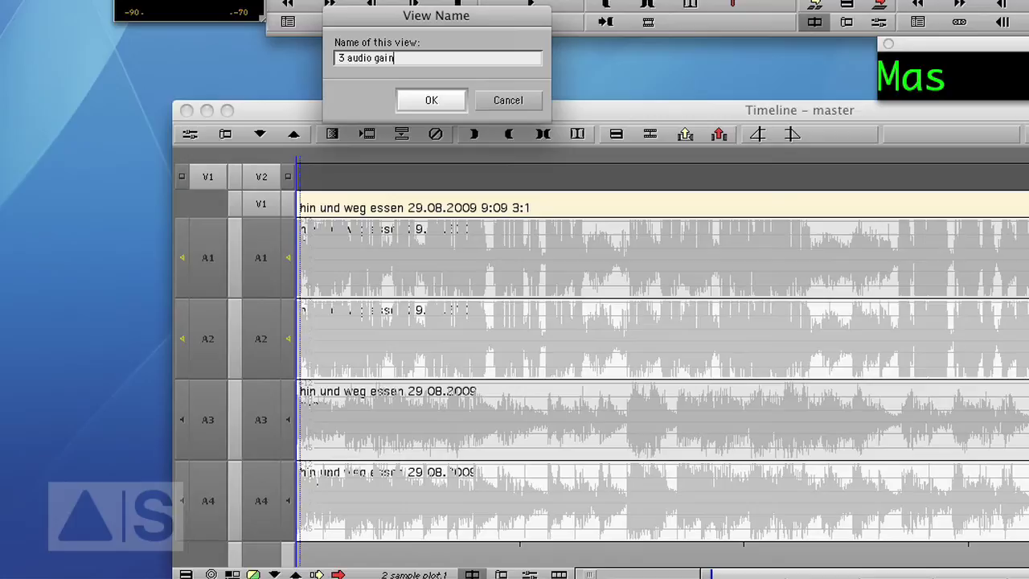
pyautogui.click(433, 101)
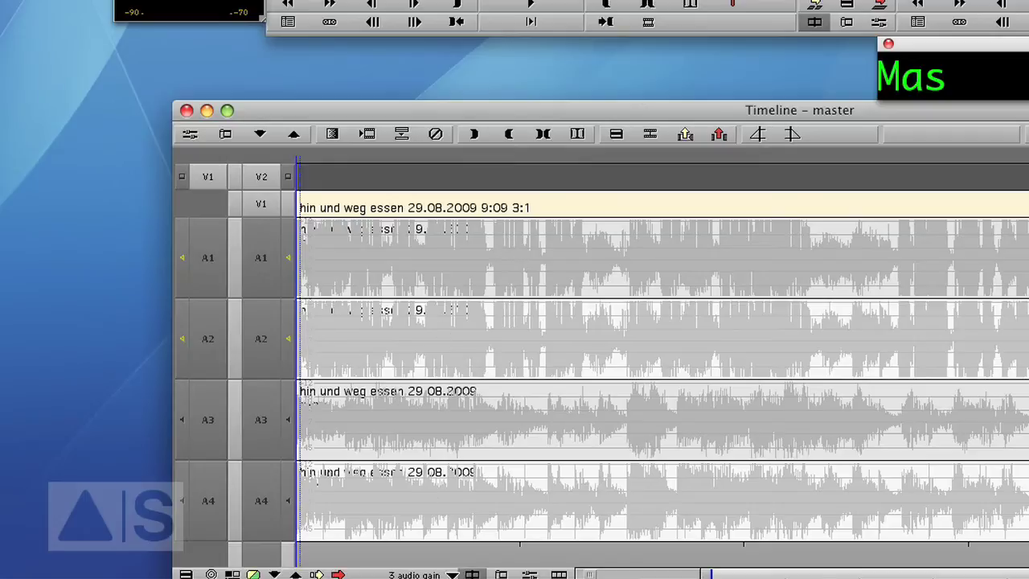
# Step: Switch through views 1 standard, 2 sample plot and 3 audio gain, ending on 1 standard
pyautogui.click(418, 574)
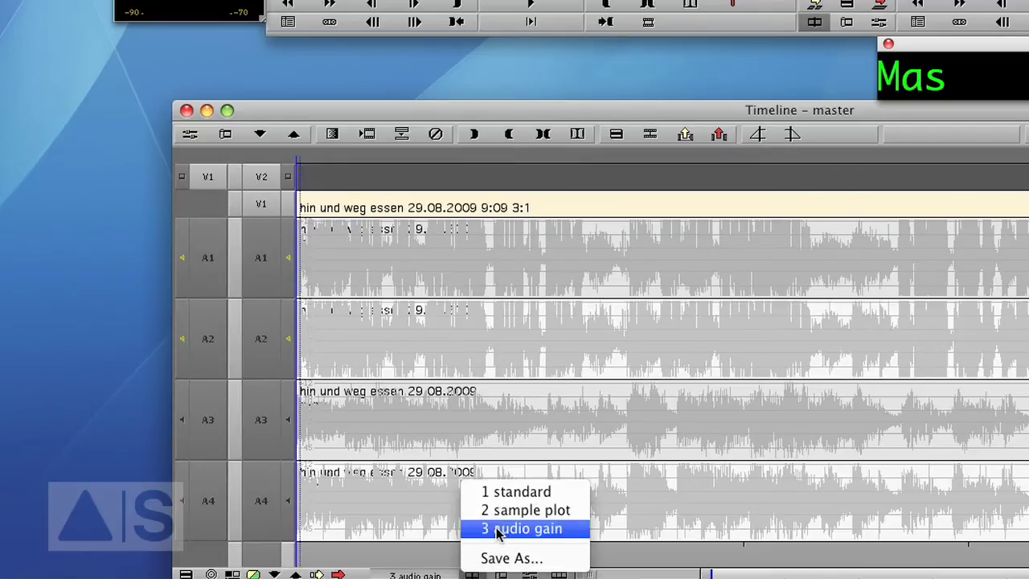
pyautogui.click(506, 492)
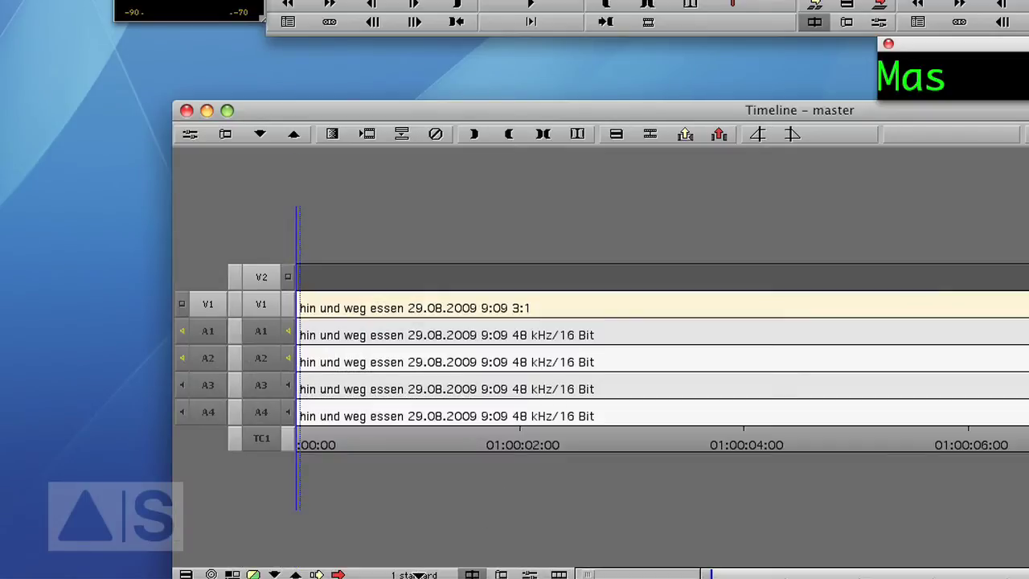
pyautogui.click(416, 574)
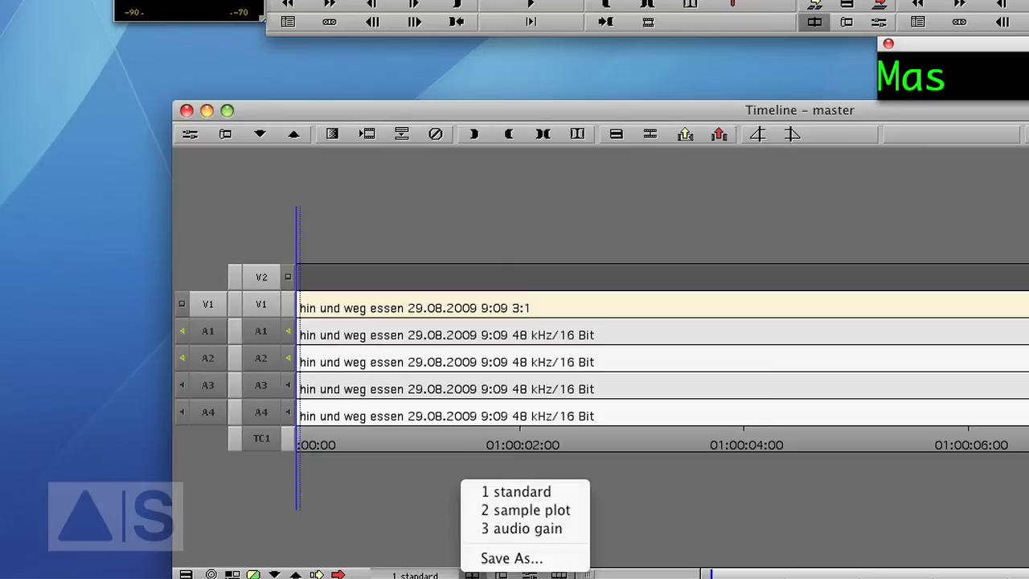
pyautogui.click(514, 511)
pyautogui.click(416, 574)
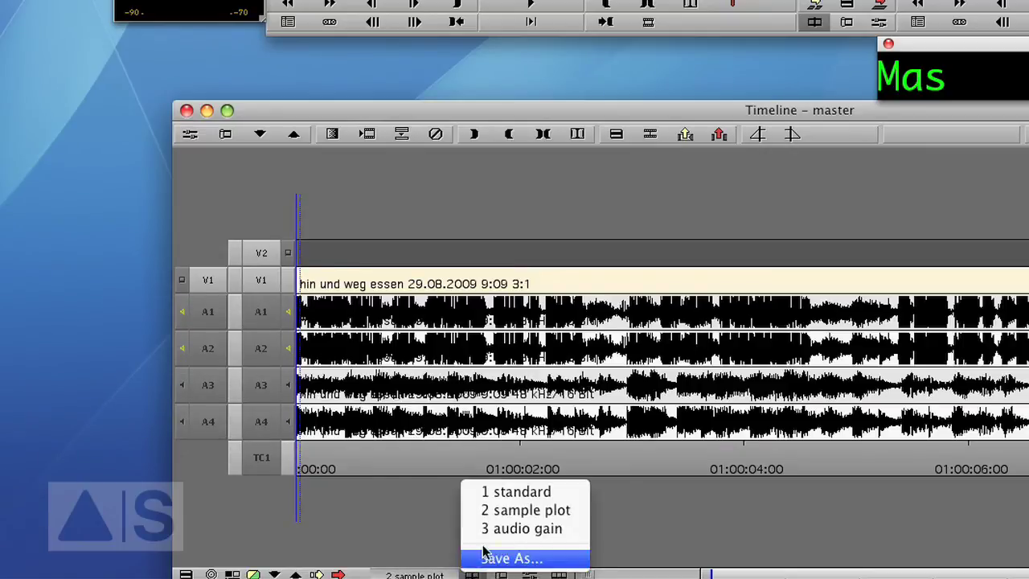
pyautogui.click(510, 529)
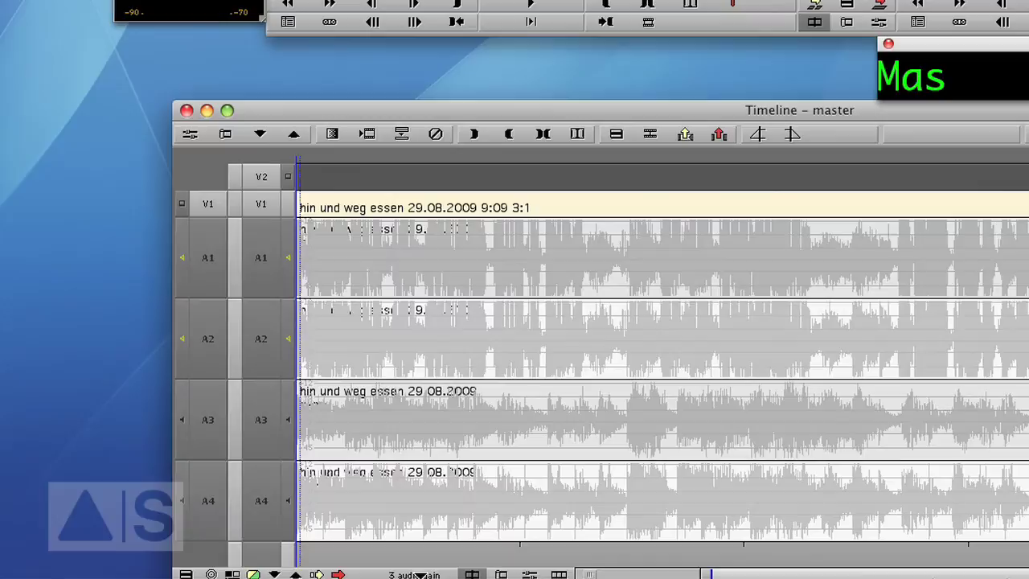
pyautogui.click(430, 574)
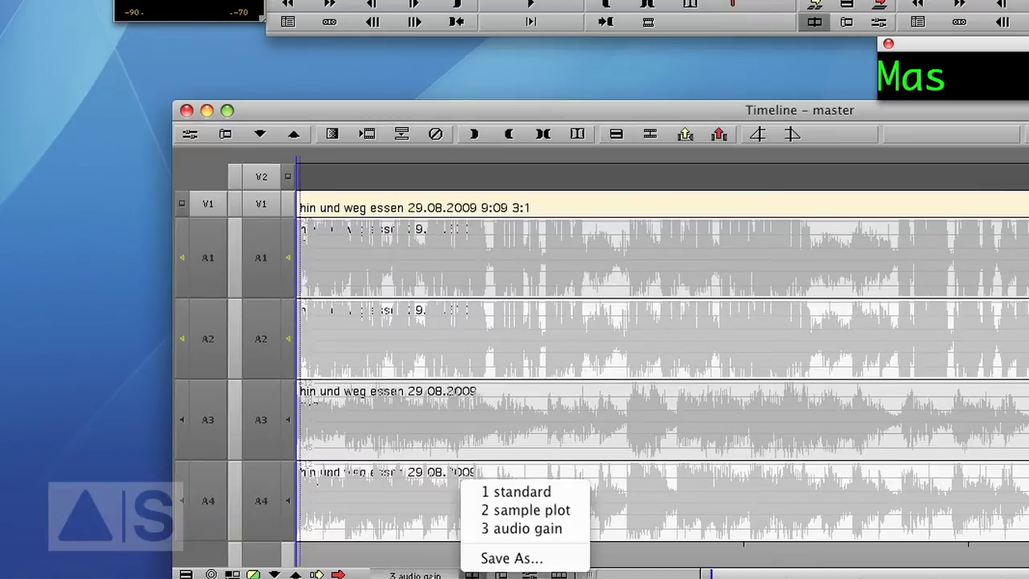
pyautogui.click(508, 494)
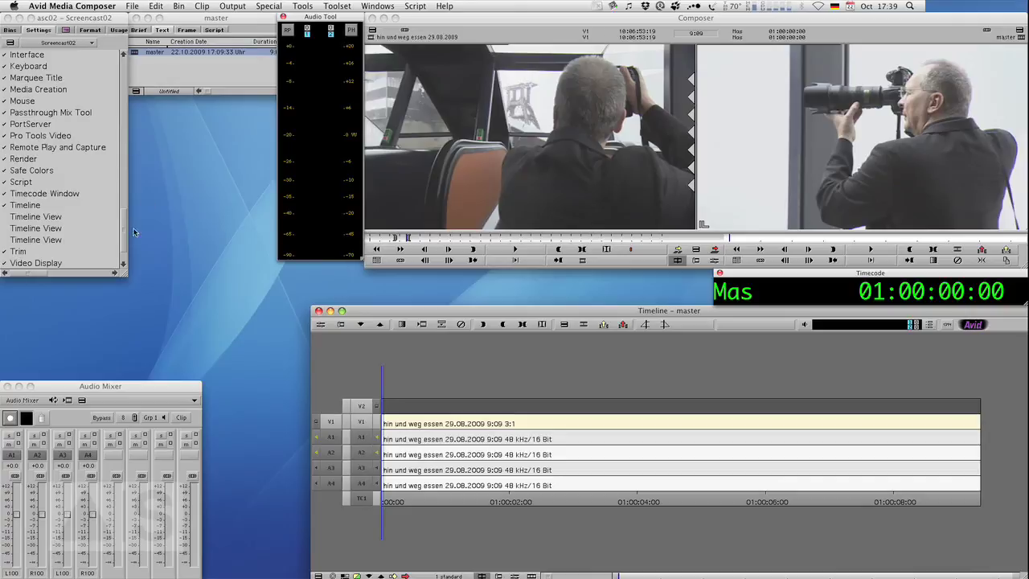
# Step: Widen the Settings list to reveal the 1 standard, 2 sample plot and 3 audio gain Timeline View names
pyautogui.moveTo(122, 221); pyautogui.dragTo(125, 234)
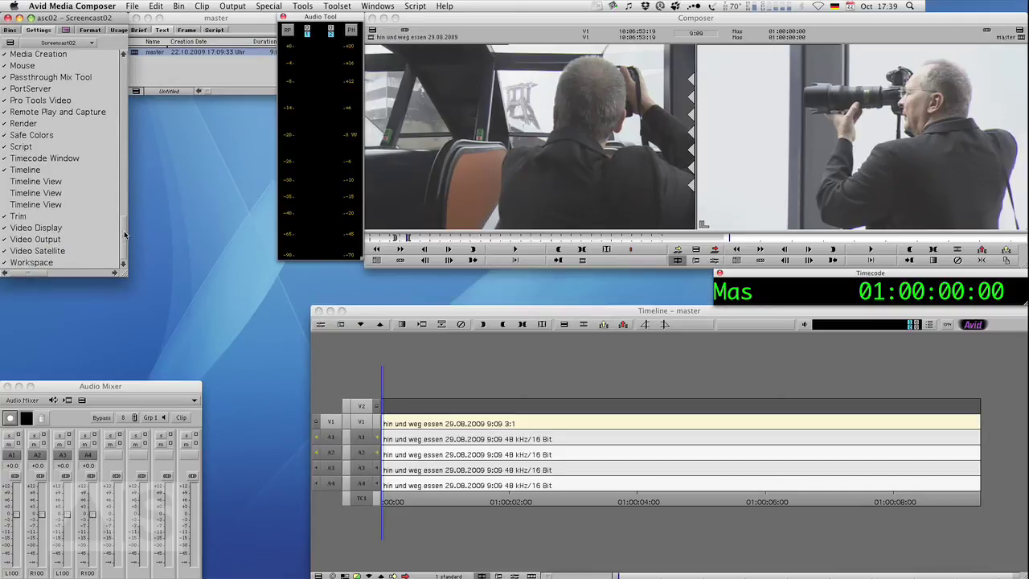
pyautogui.moveTo(124, 273); pyautogui.dragTo(181, 286)
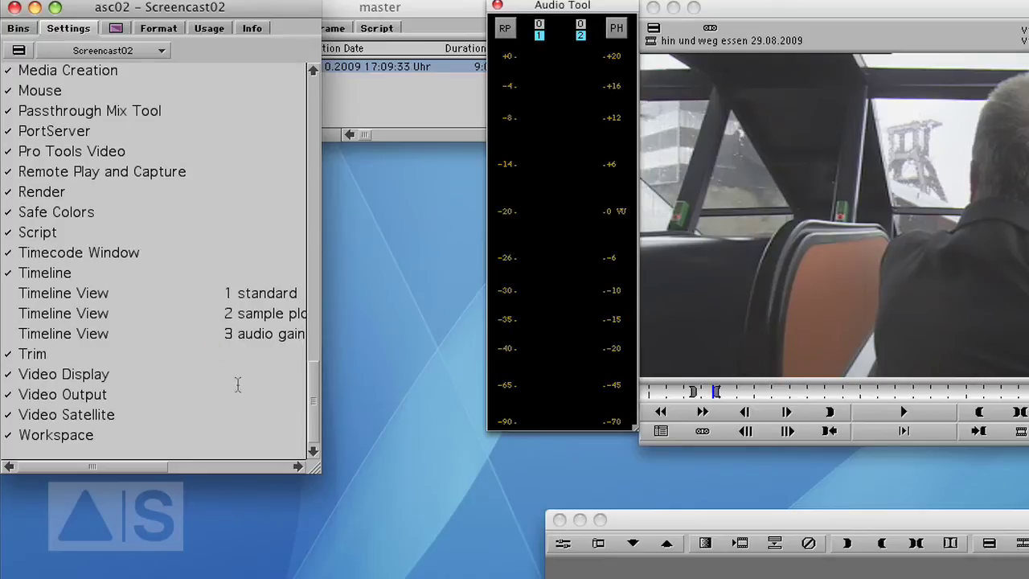
# Step: Set the Workspace to activate settings linked by name and update manually, then save it now
pyautogui.doubleClick(68, 439)
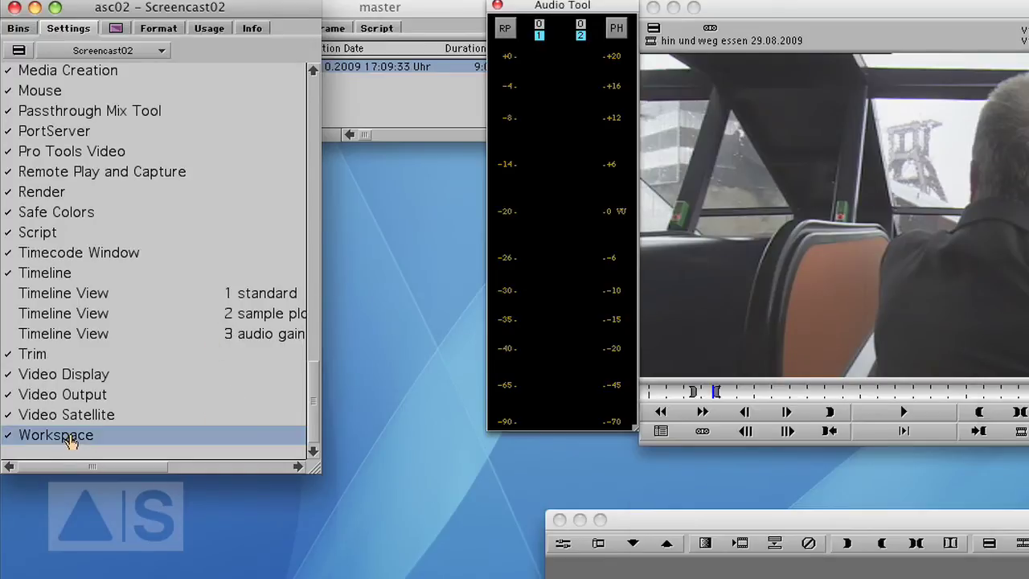
pyautogui.moveTo(790, 399); pyautogui.dragTo(555, 369)
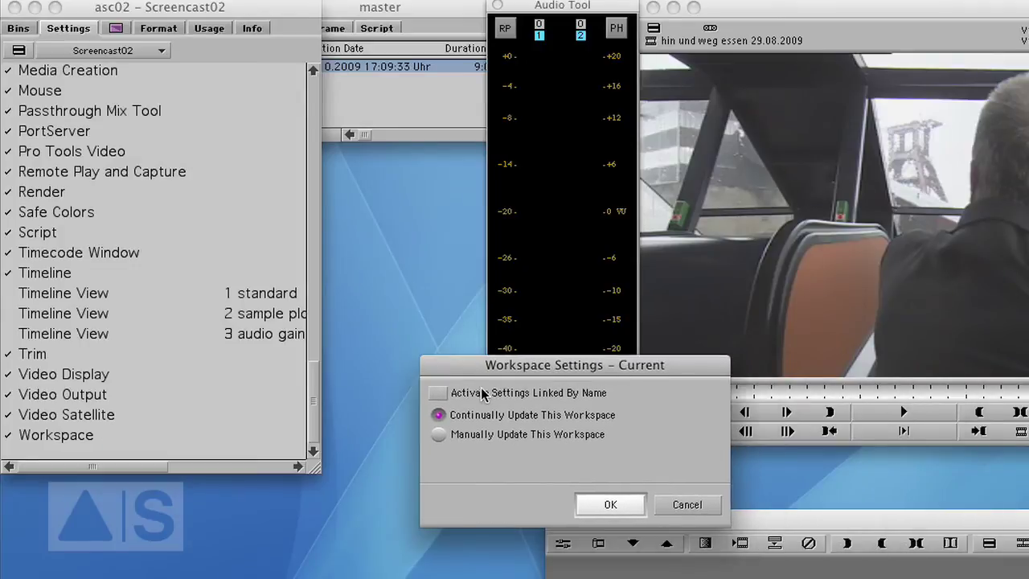
pyautogui.click(439, 395)
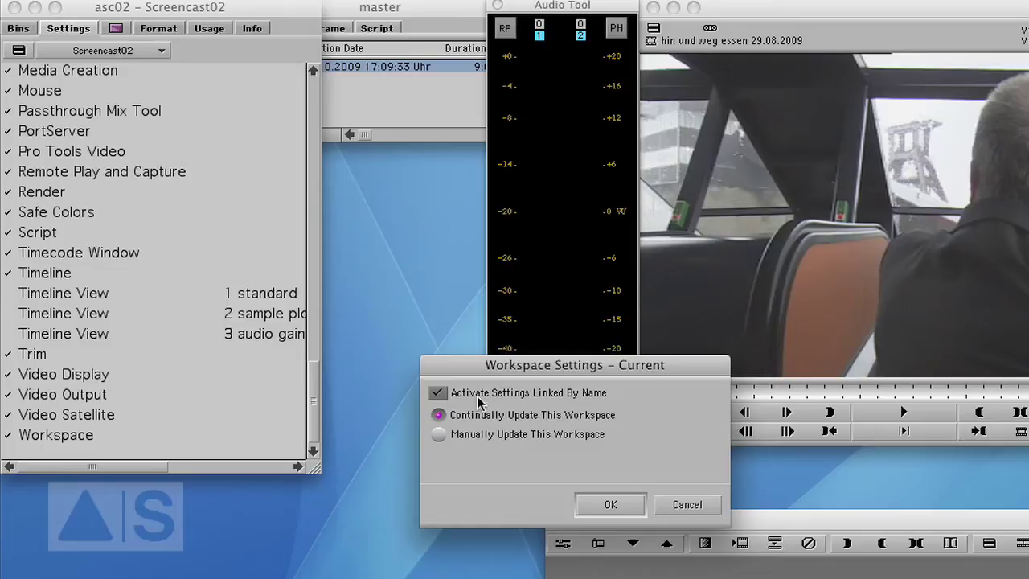
pyautogui.click(439, 434)
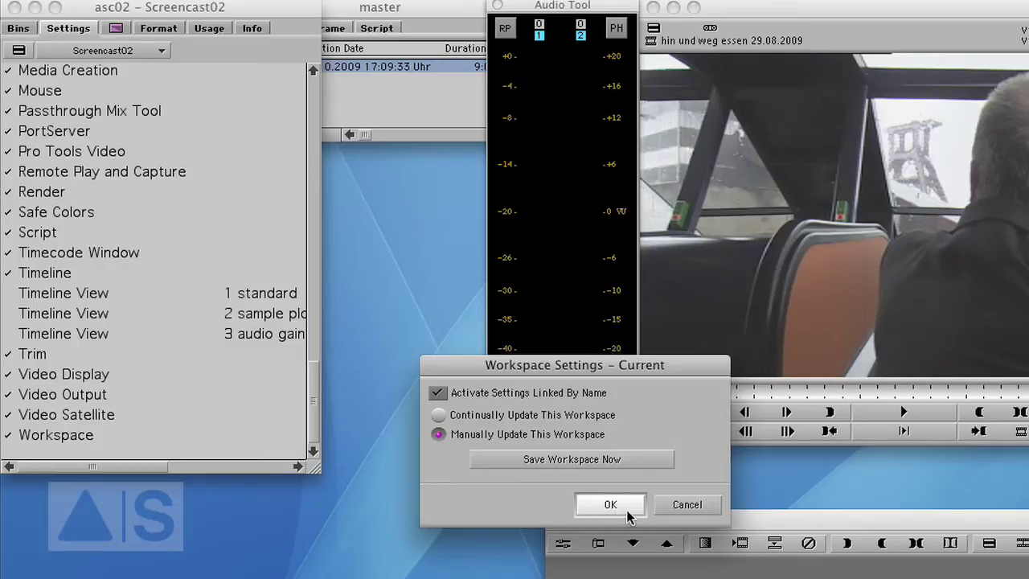
pyautogui.click(588, 462)
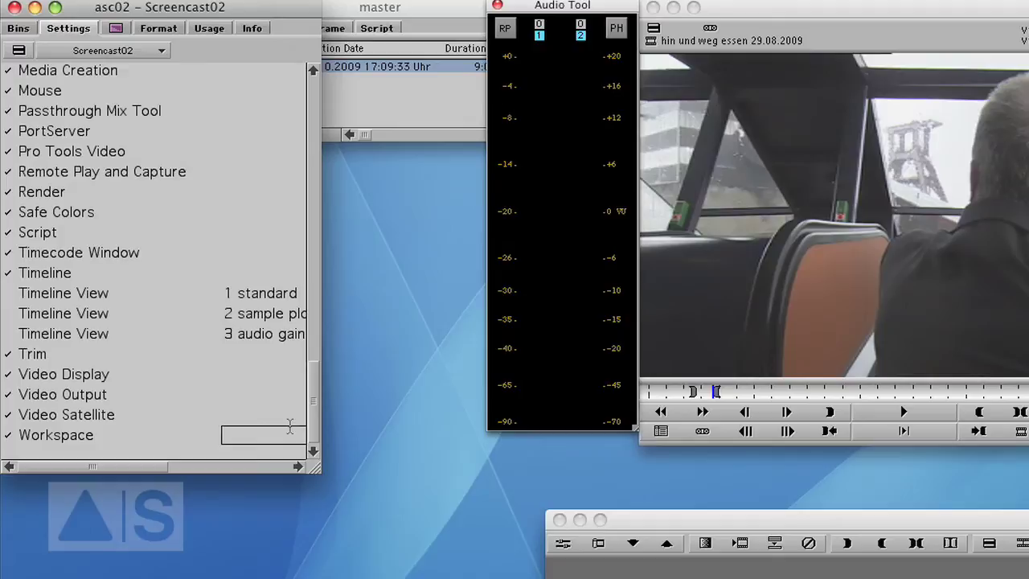
# Step: Name the workspace setting '1 standard' and select it
pyautogui.write('1 standard')
pyautogui.press('Return')
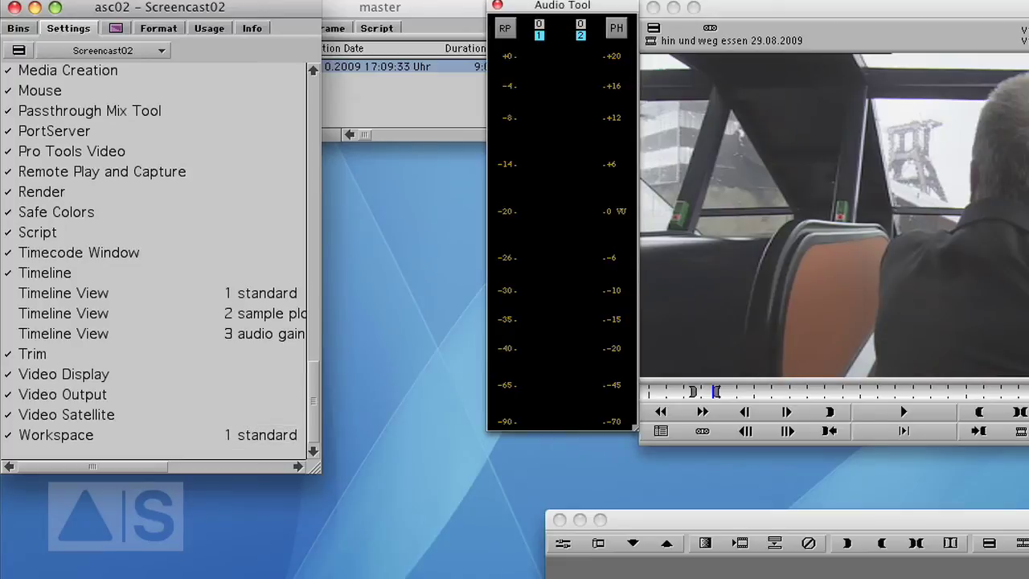
pyautogui.click(80, 438)
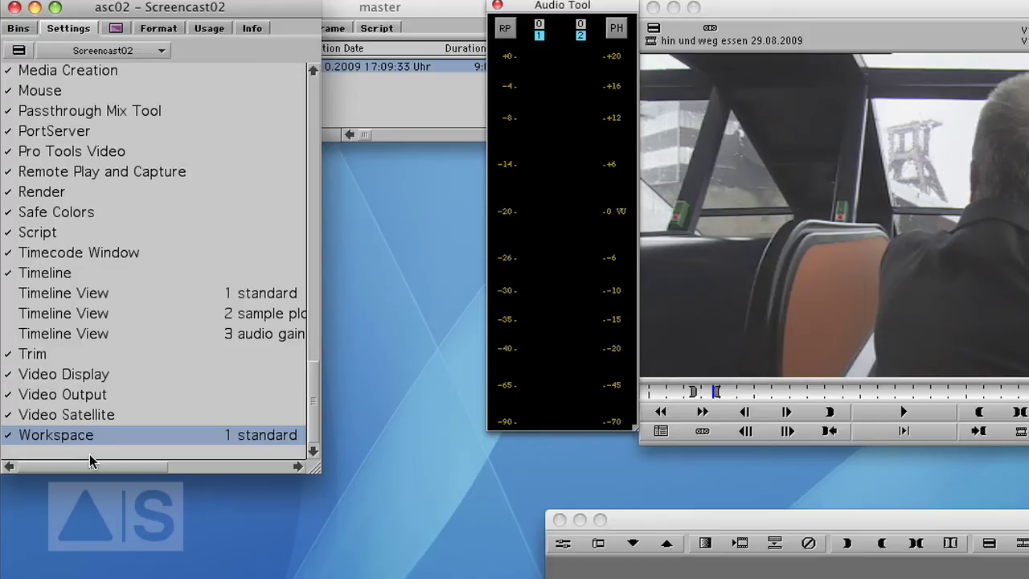
# Step: Duplicate the workspace and name the copies '2 sample plot' and '3 audio gain'
pyautogui.press('super+d')
pyautogui.write('2 s')
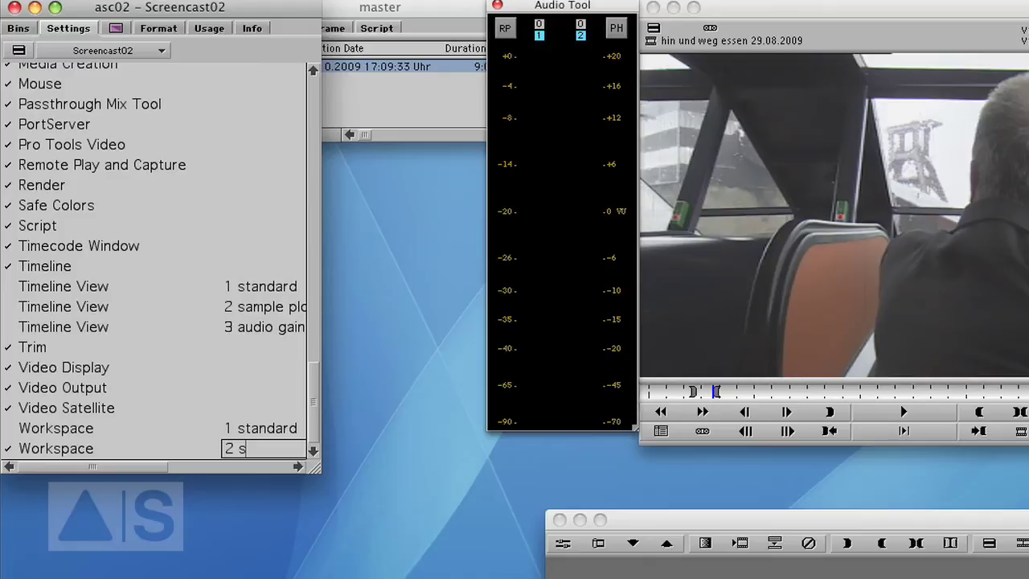
pyautogui.write('ample plo')
pyautogui.click(76, 448)
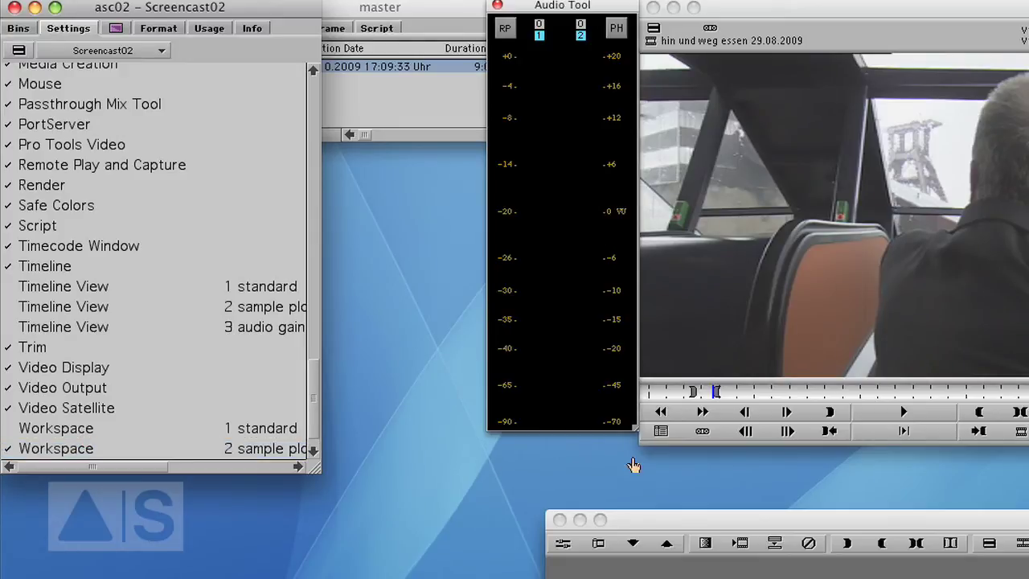
pyautogui.scroll(-1, 314, 438)
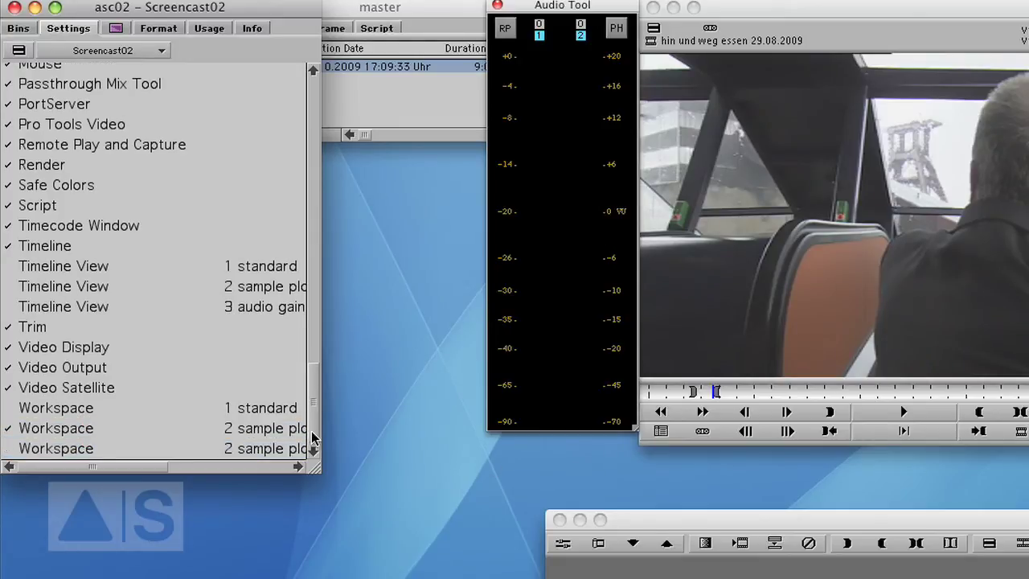
pyautogui.click(253, 449)
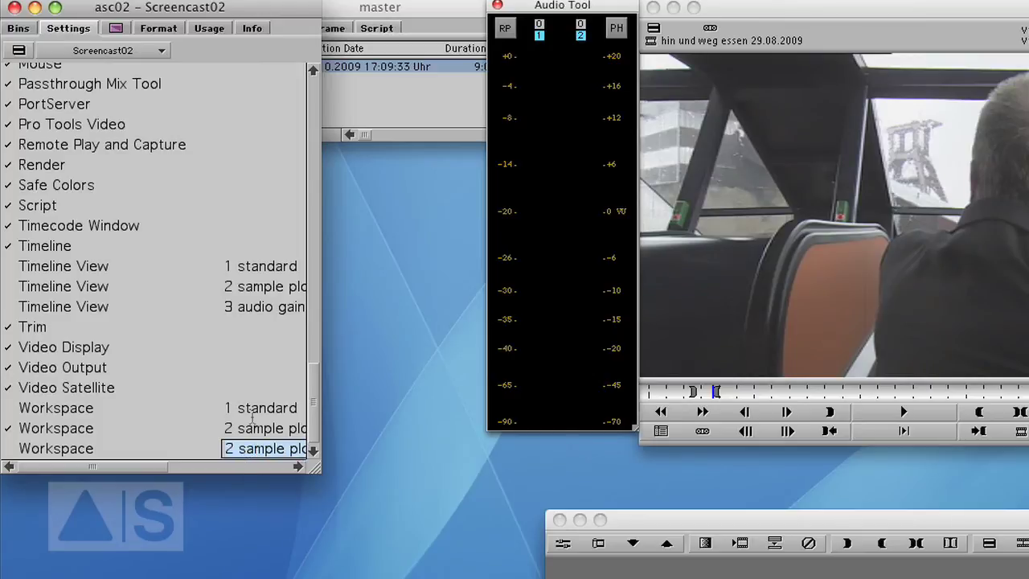
pyautogui.write('3')
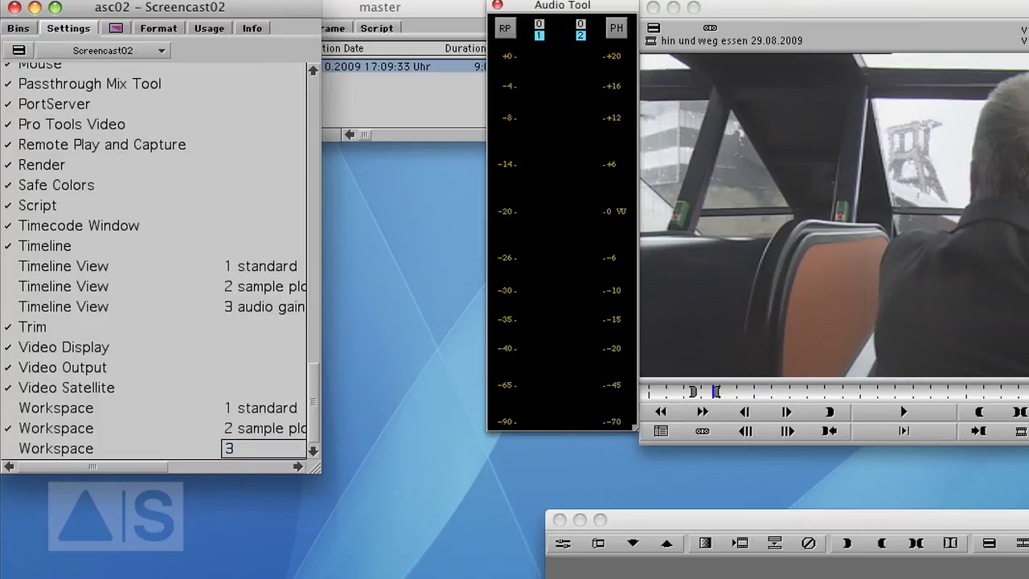
pyautogui.write(' audio gain')
pyautogui.press('Return')
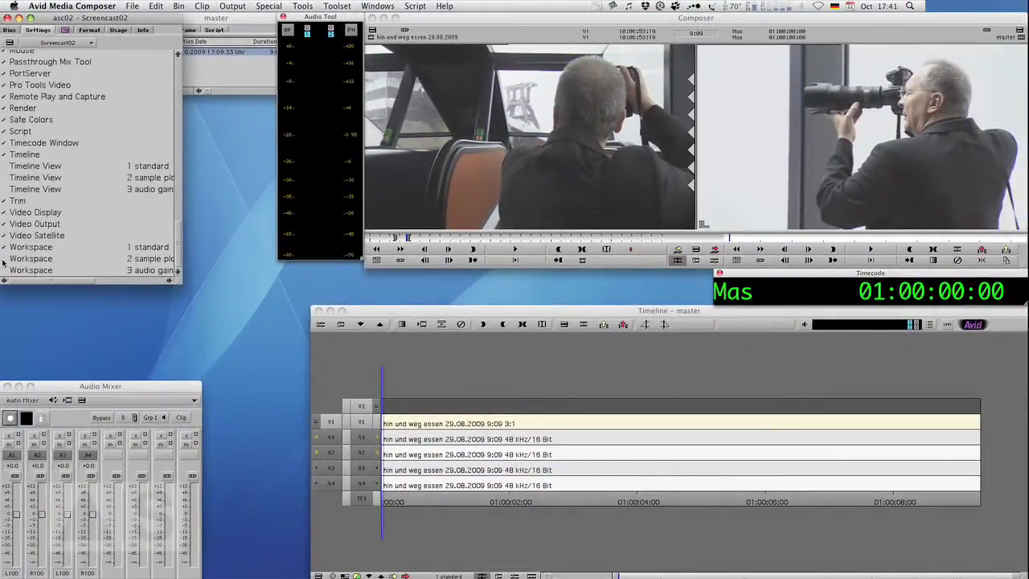
# Step: Activate the 1 standard, 2 sample plot and 3 audio gain workspaces repeatedly, ending on 3 audio gain
pyautogui.click(8, 428)
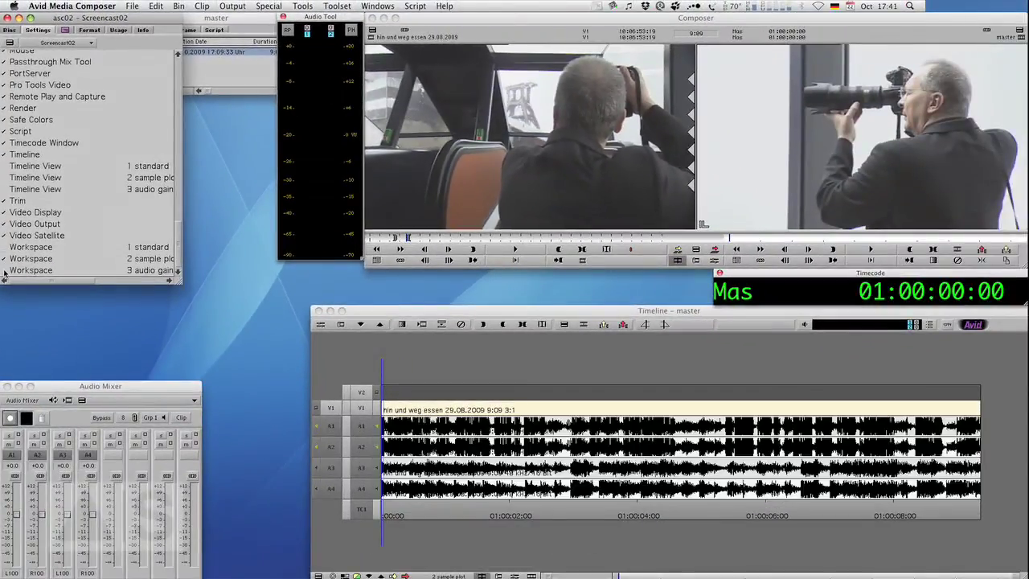
pyautogui.click(5, 271)
pyautogui.click(4, 259)
pyautogui.click(4, 248)
pyautogui.click(4, 259)
pyautogui.click(7, 271)
pyautogui.click(4, 259)
pyautogui.click(6, 249)
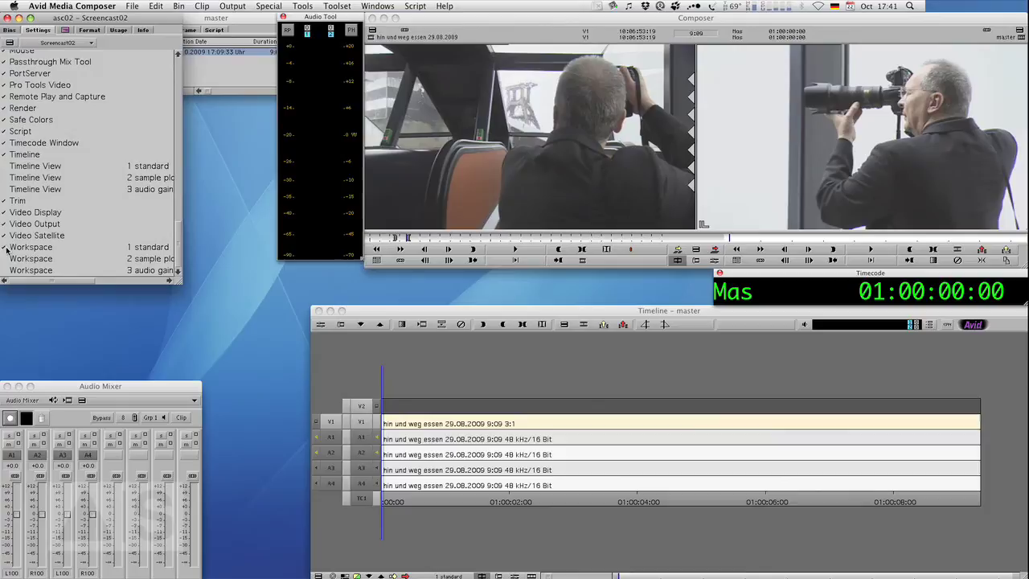
pyautogui.click(5, 259)
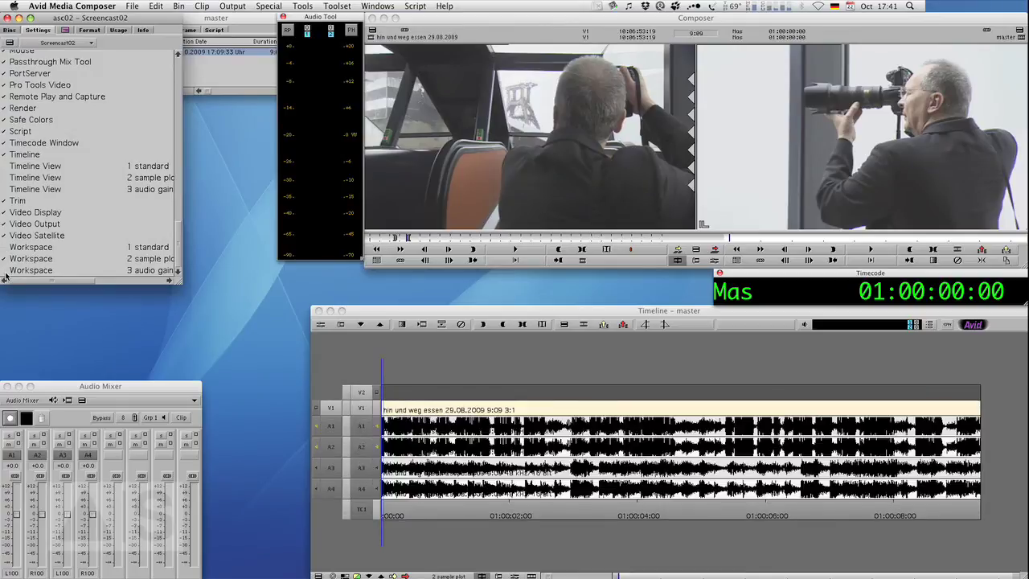
pyautogui.click(5, 271)
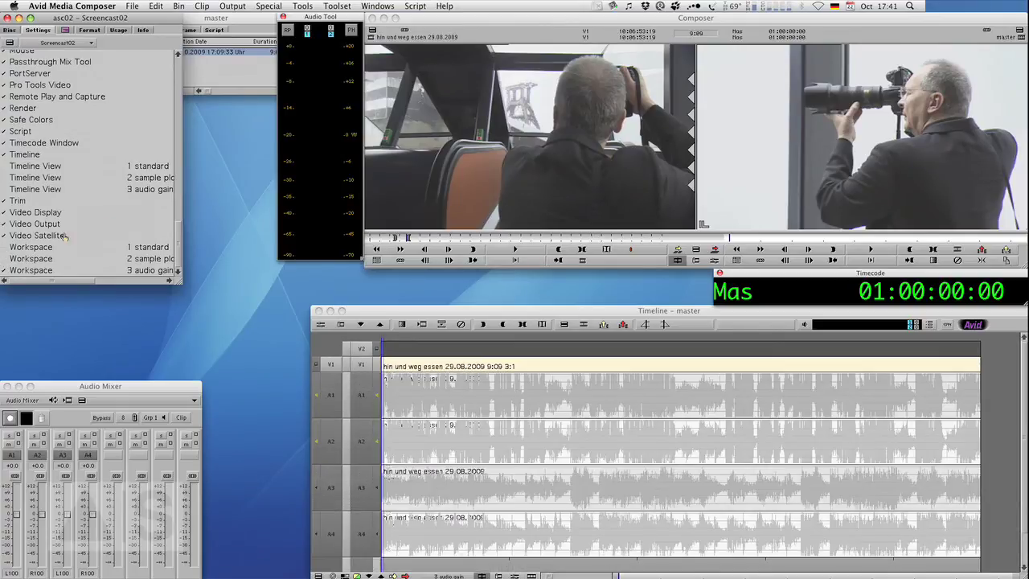
pyautogui.click(5, 259)
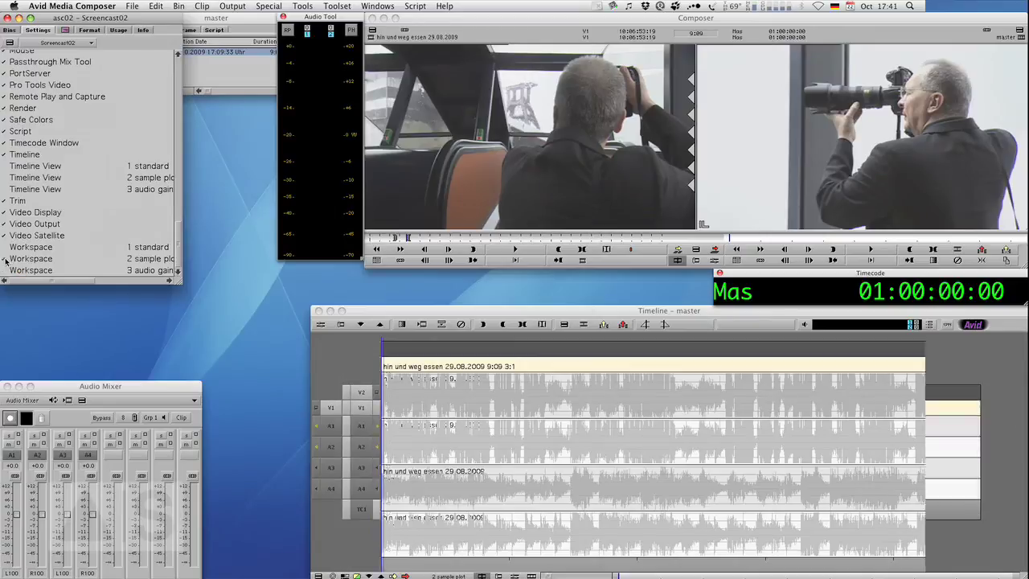
pyautogui.click(6, 248)
pyautogui.click(4, 259)
pyautogui.click(4, 273)
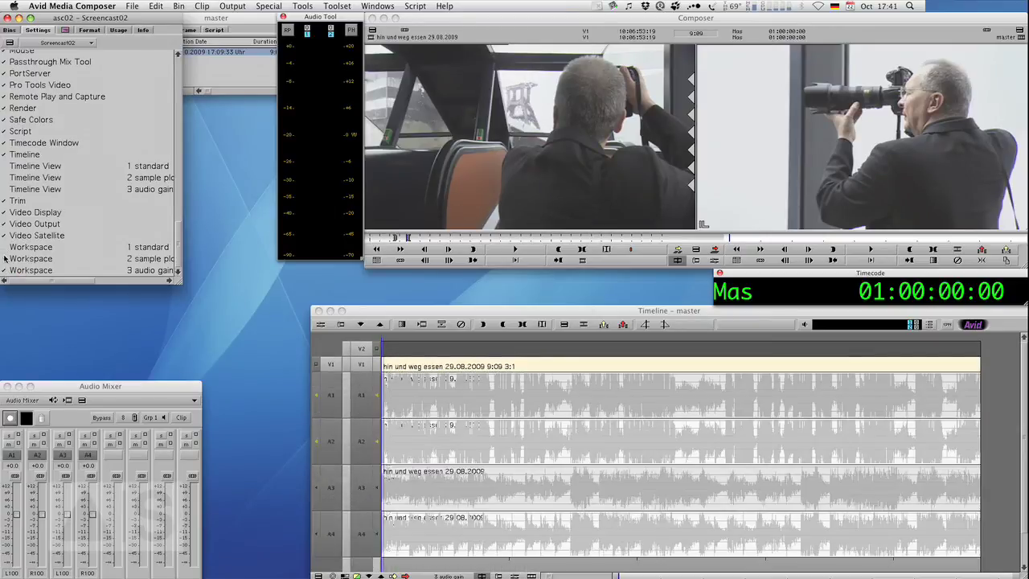
pyautogui.click(6, 248)
pyautogui.click(6, 271)
pyautogui.moveTo(174, 243); pyautogui.dragTo(179, 201)
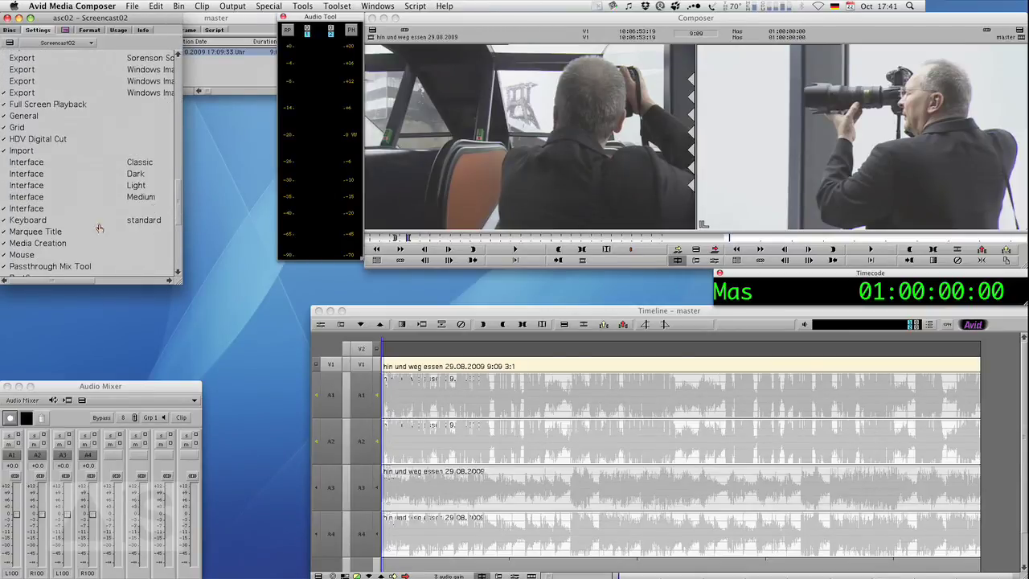
# Step: Open the standard Keyboard settings alongside the Command Palette's More commands
pyautogui.doubleClick(41, 221)
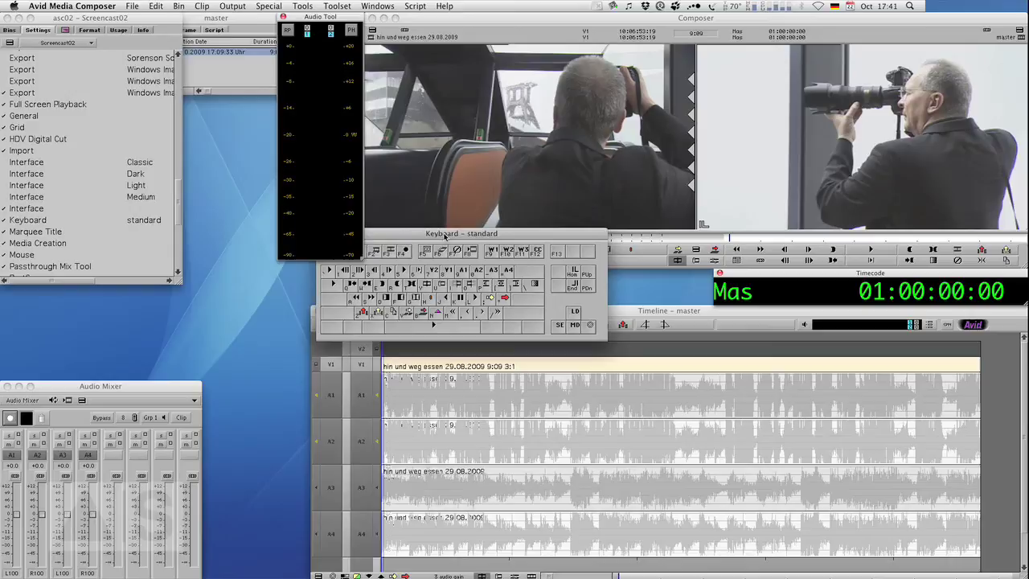
pyautogui.moveTo(444, 237); pyautogui.dragTo(528, 233)
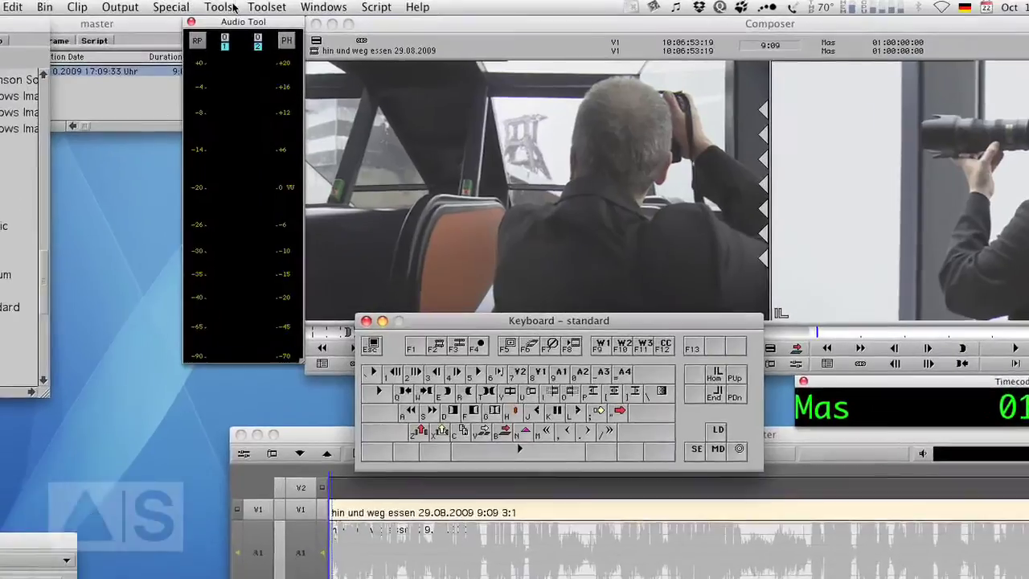
pyautogui.click(303, 6)
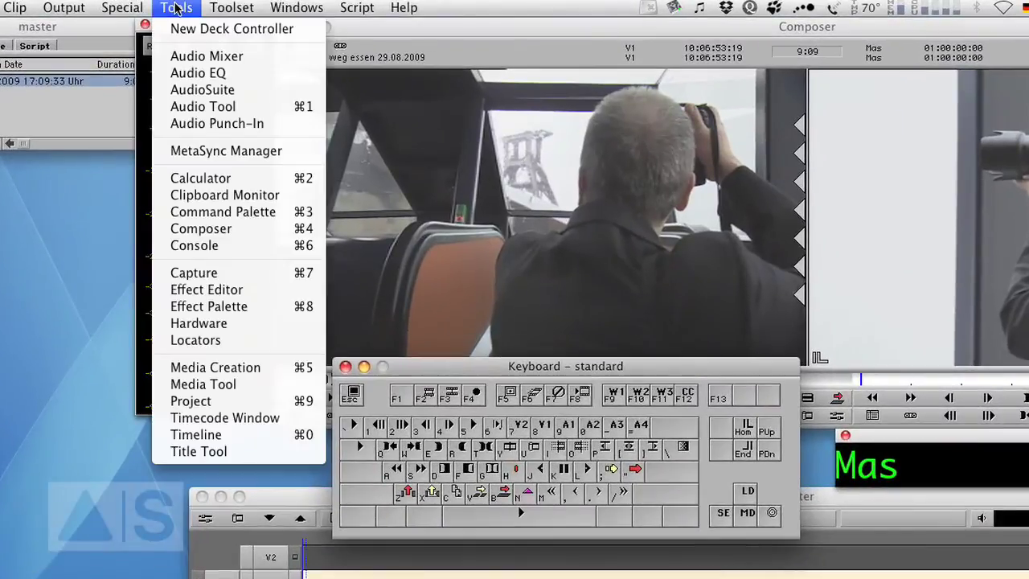
pyautogui.click(213, 214)
pyautogui.click(488, 134)
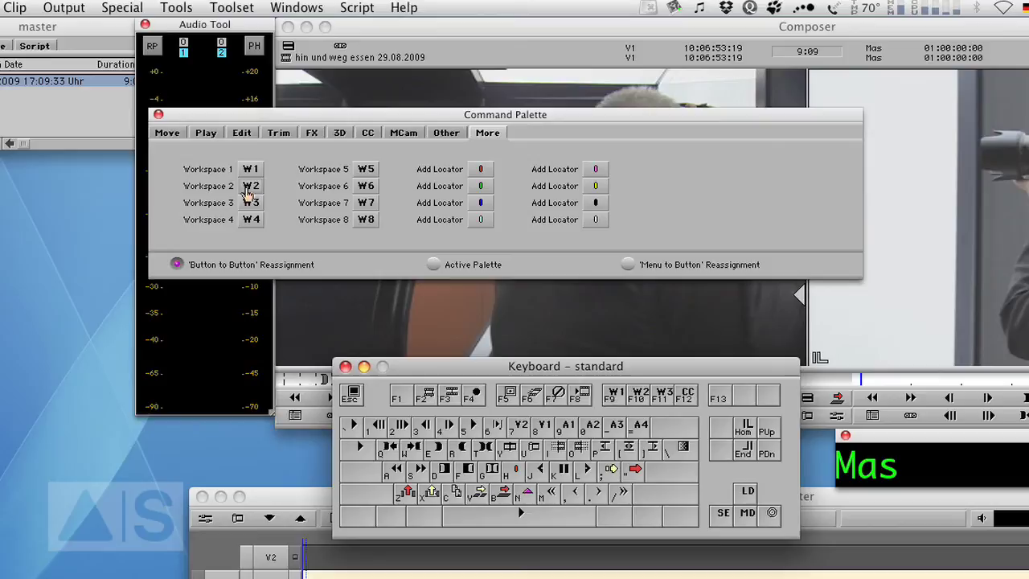
# Step: Map Workspace 2 to F10 and Workspace 3 to F11, then close both windows
pyautogui.moveTo(251, 186); pyautogui.dragTo(639, 395)
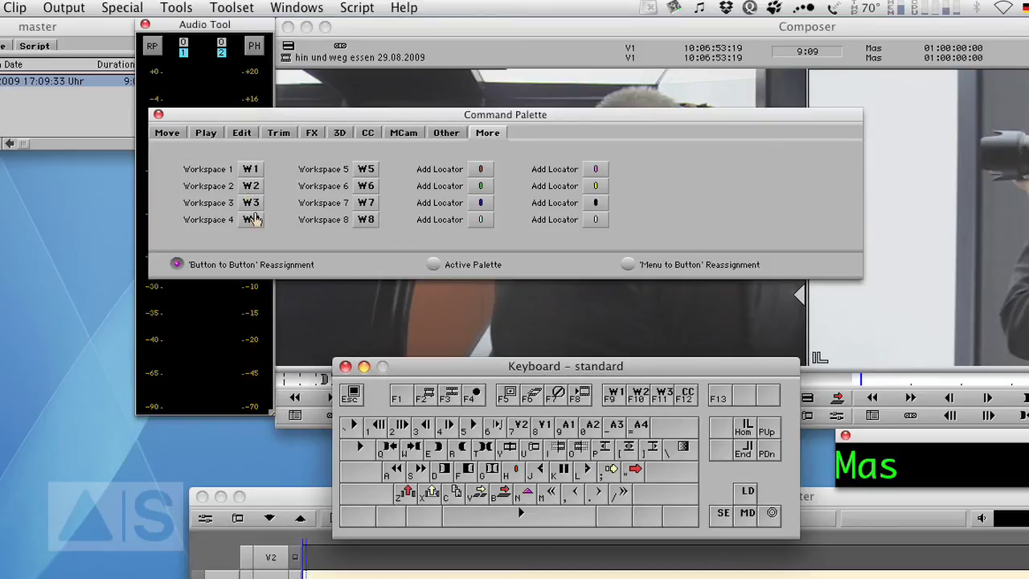
pyautogui.moveTo(251, 208); pyautogui.dragTo(670, 402)
pyautogui.click(159, 115)
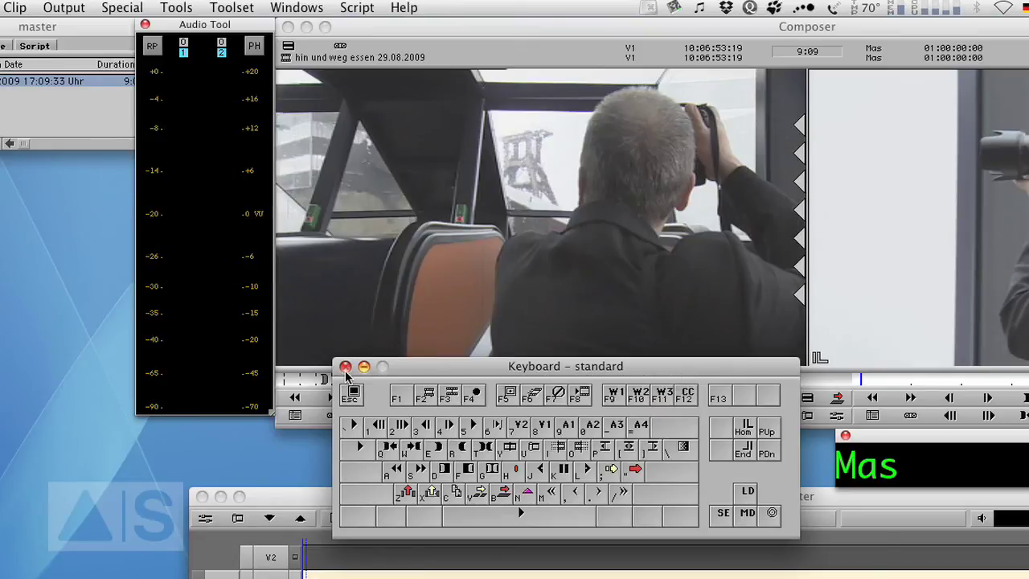
pyautogui.click(345, 368)
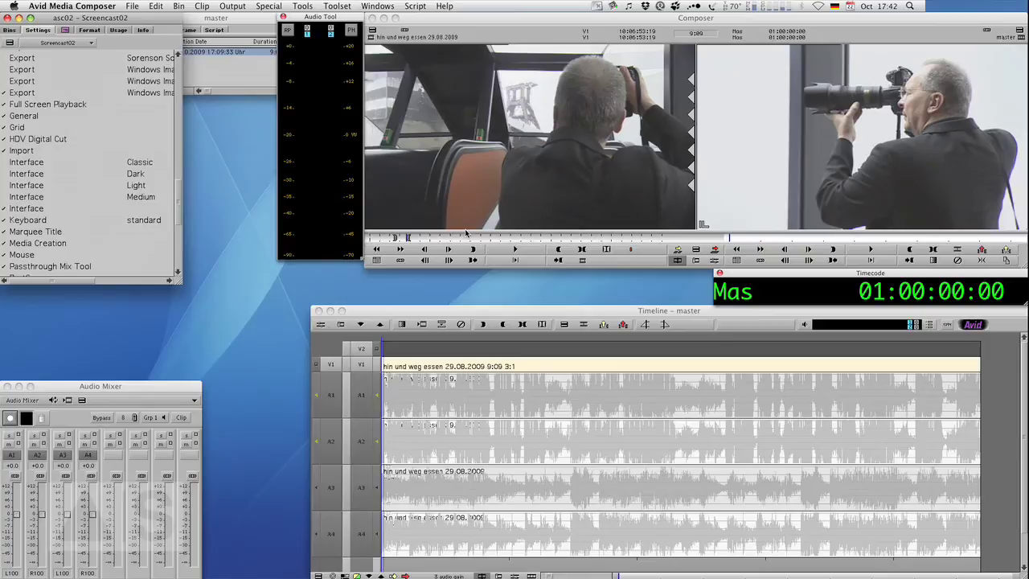
# Step: Test the F9, F10 and F11 workspace shortcuts, finishing on the F9 standard view
pyautogui.press('F9')
pyautogui.press('F10')
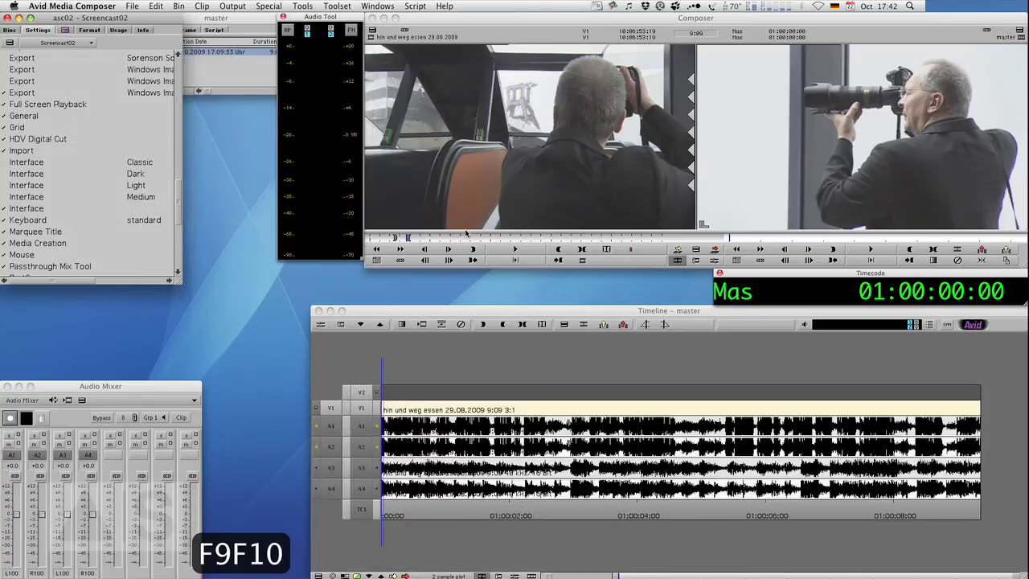
pyautogui.press('F11')
pyautogui.press('F9')
pyautogui.press('F10')
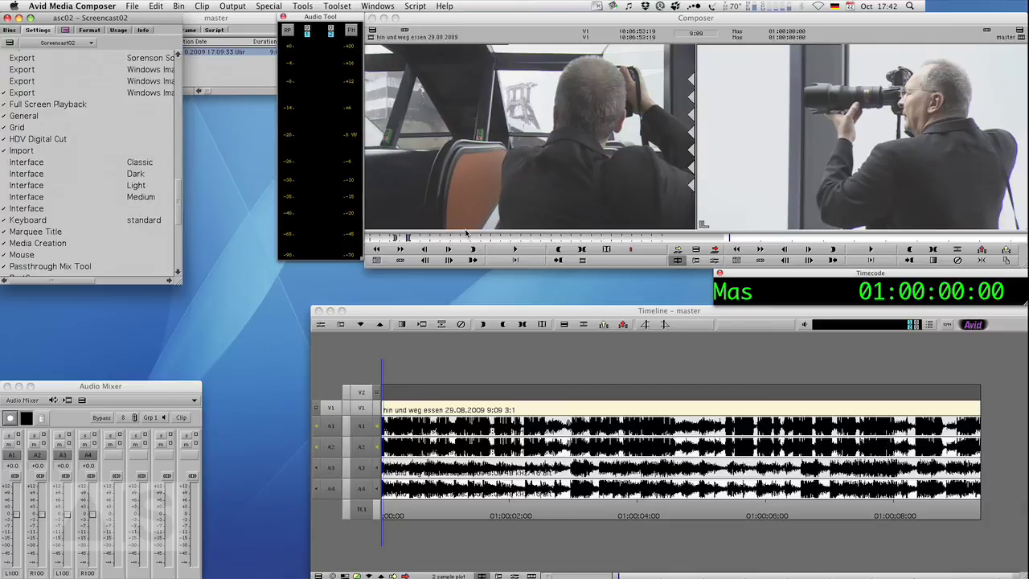
pyautogui.press('F9')
pyautogui.press('F11')
pyautogui.press('F9')
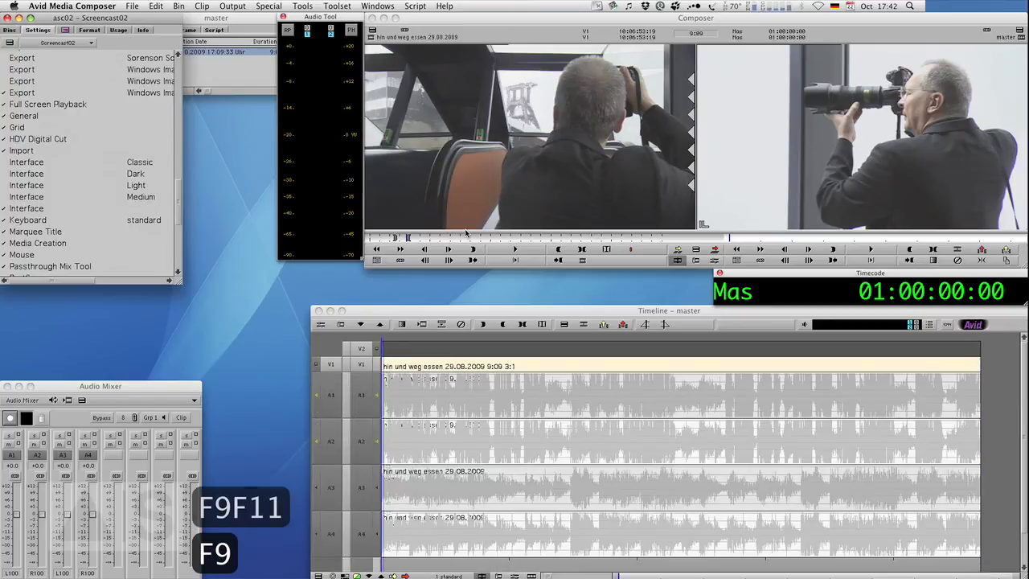
pyautogui.press('F10')
pyautogui.press('F11')
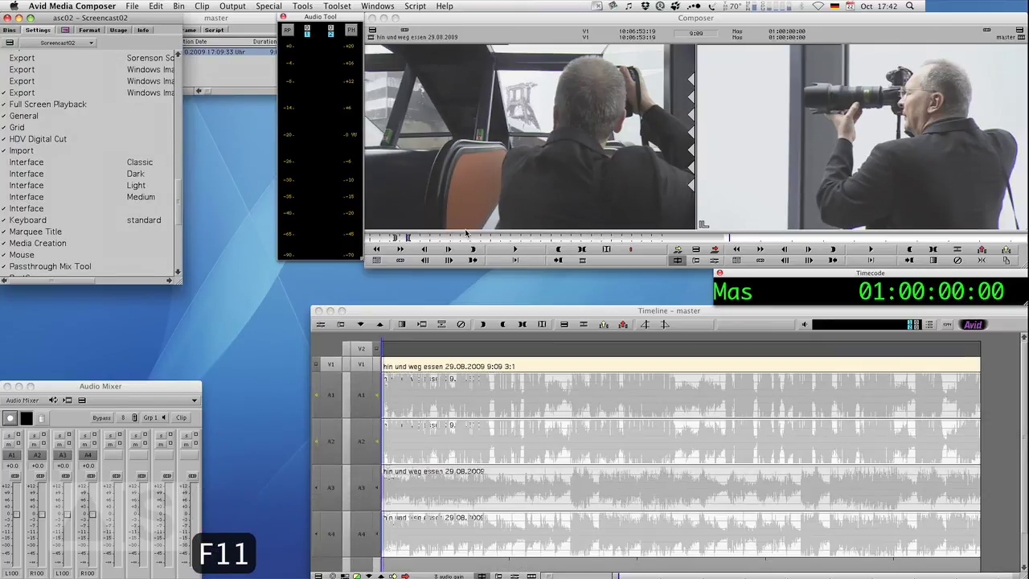
pyautogui.press('F9')
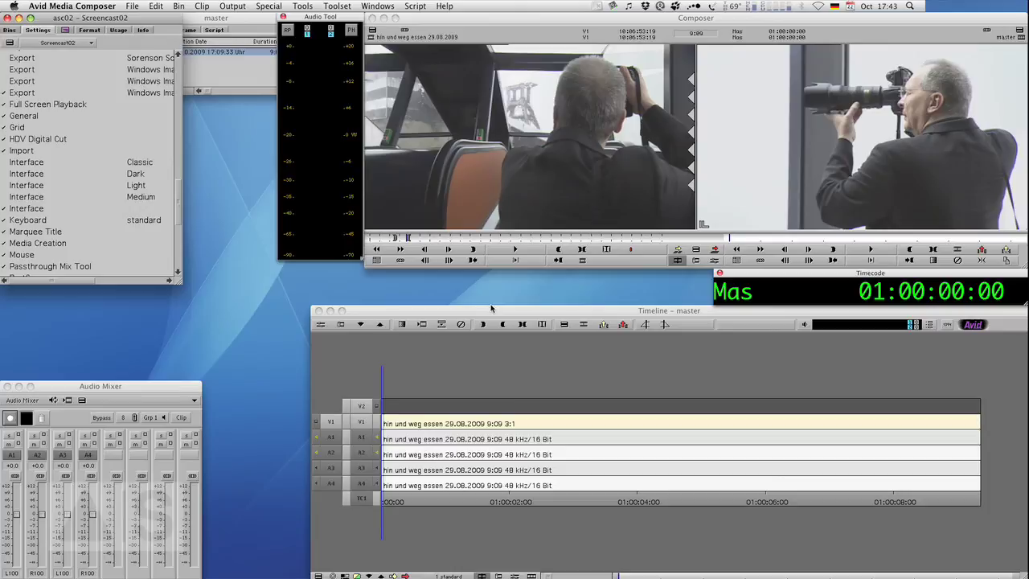
# Step: In Firefox, view the avidscreencast Twitter page, the Avid Screencast Facebook page, then the filmschneider.de portfolio
pyautogui.press('super+Tab')
pyautogui.press('super+Tab')
pyautogui.press('super+Tab')
pyautogui.press('super+Tab')
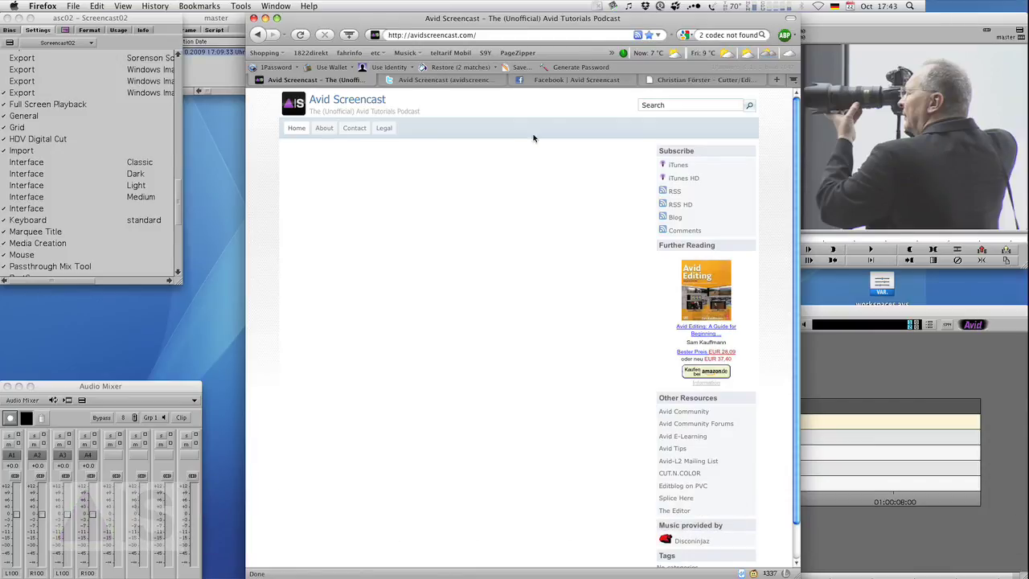
pyautogui.click(462, 81)
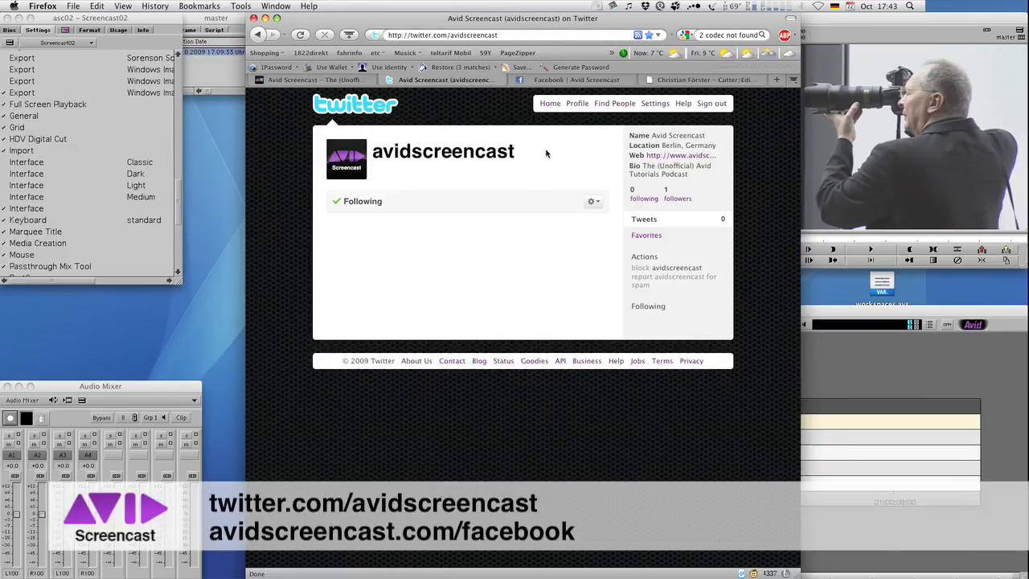
pyautogui.click(589, 81)
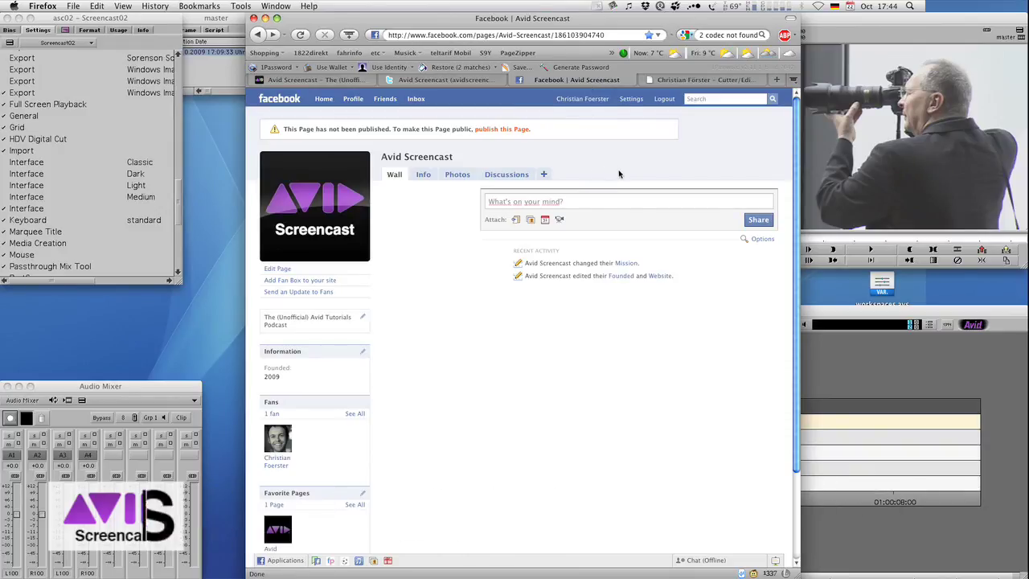
pyautogui.click(693, 81)
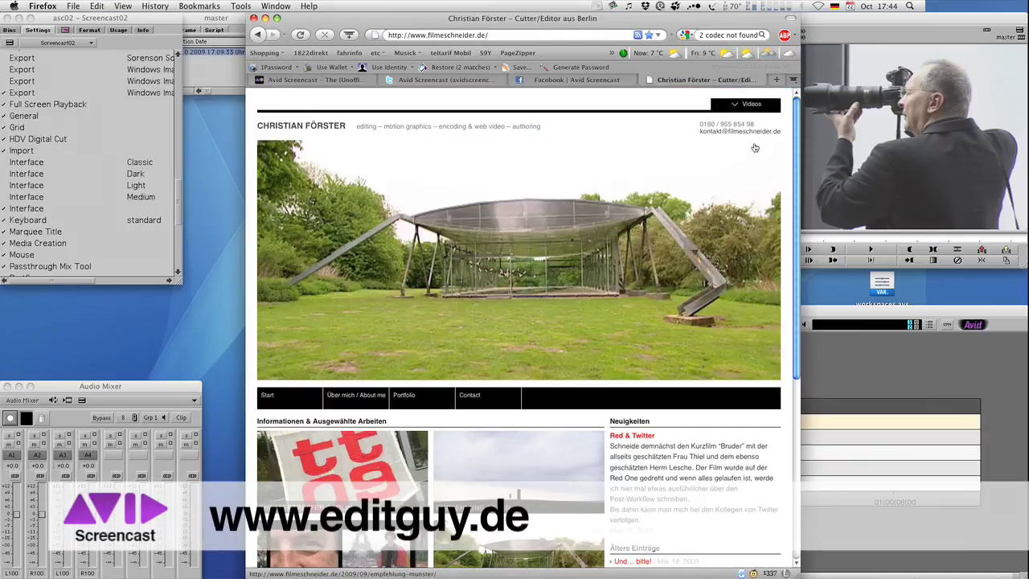